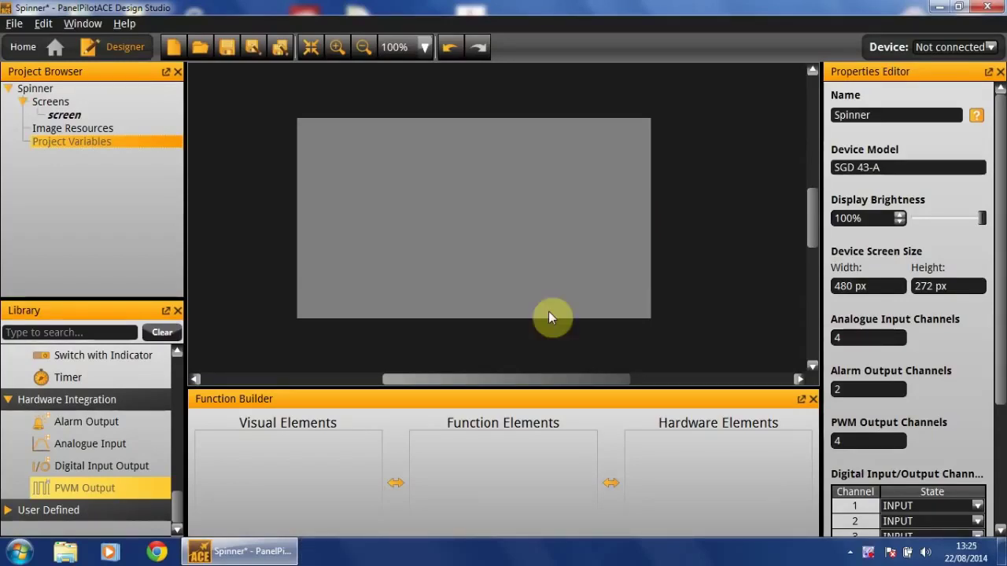
scroll(130, 413, up, 5)
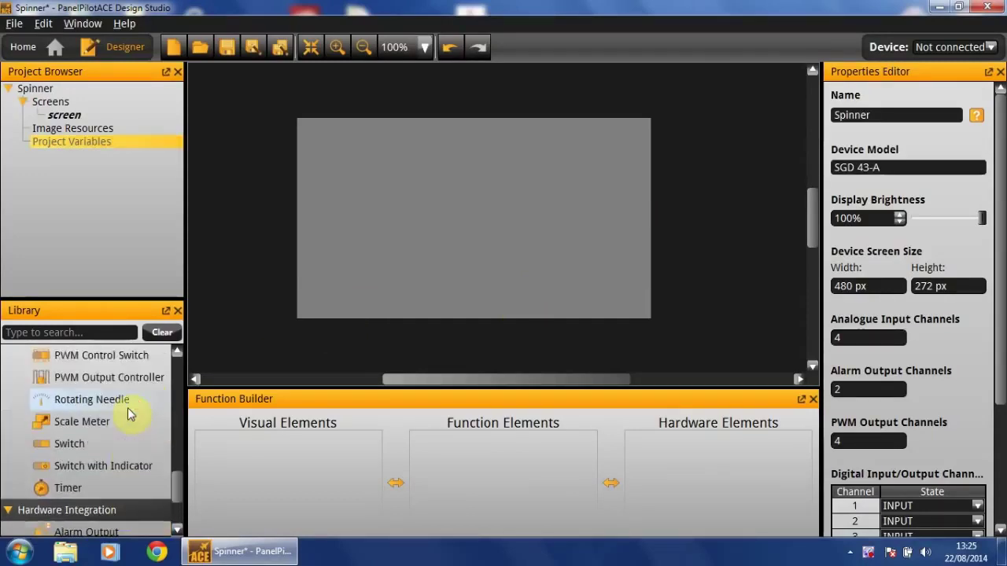
scroll(130, 413, up, 1)
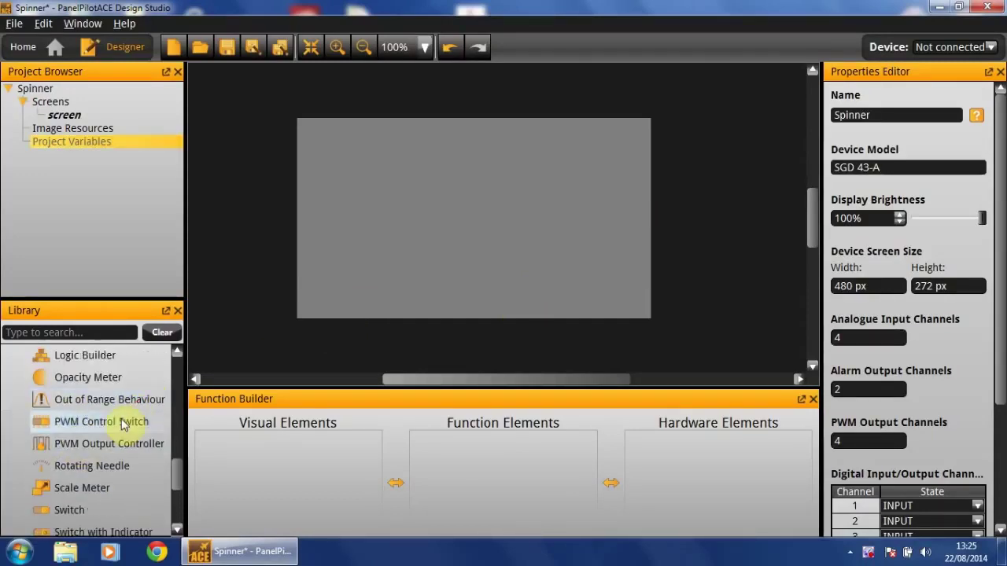
click(122, 424)
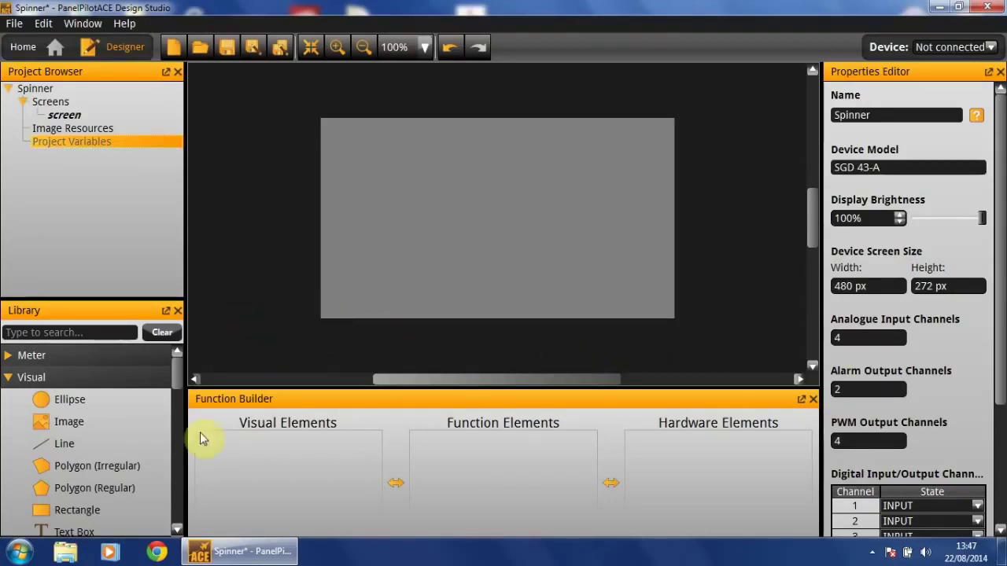
- Add a rectangle to the upper right of the screen design and a regular polygon near its top centre
drag(180, 382, 177, 391)
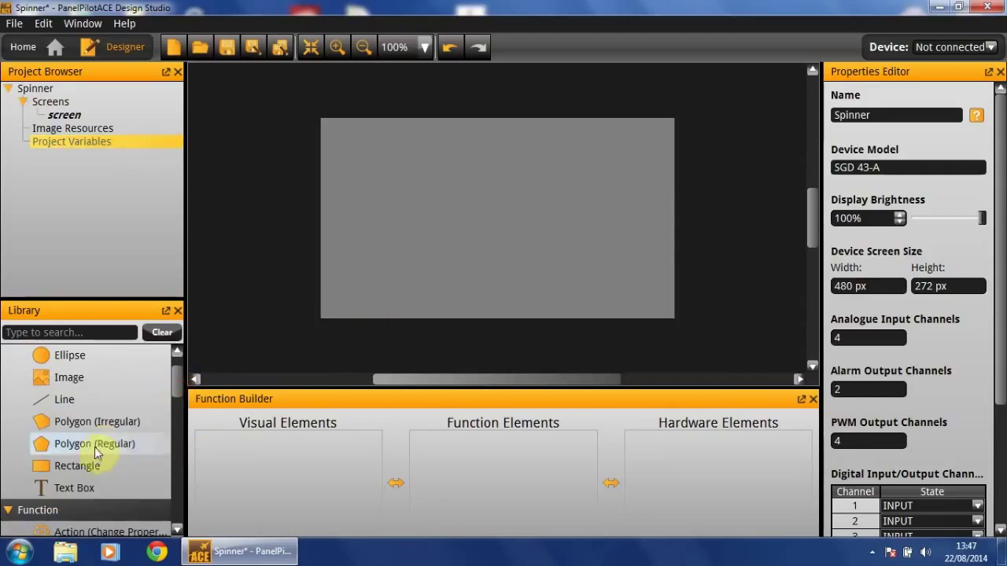
drag(85, 466, 587, 177)
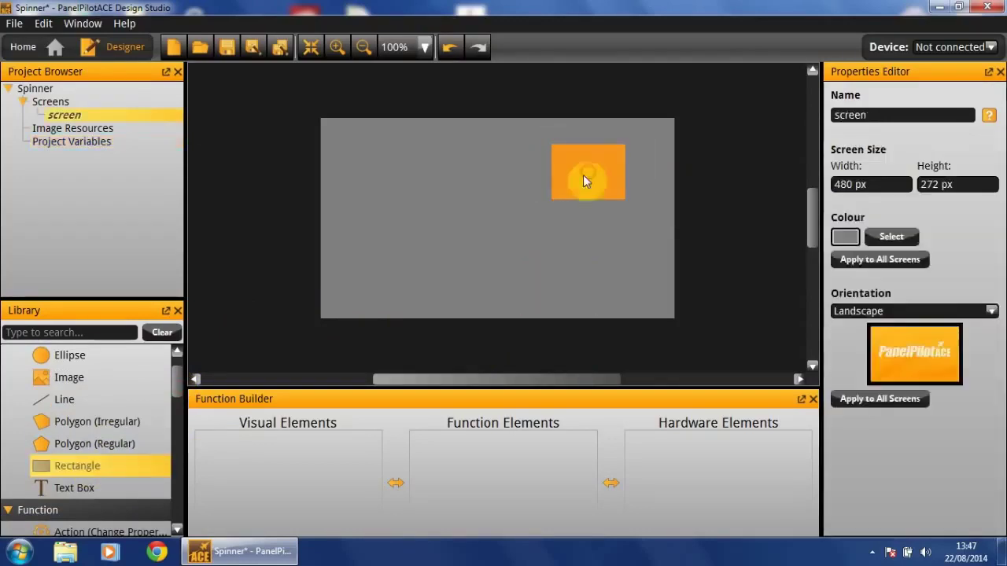
drag(94, 443, 501, 173)
- Colour the triangle black and place it in the middle of the orange rectangle
scroll(993, 299, down, 1)
click(893, 358)
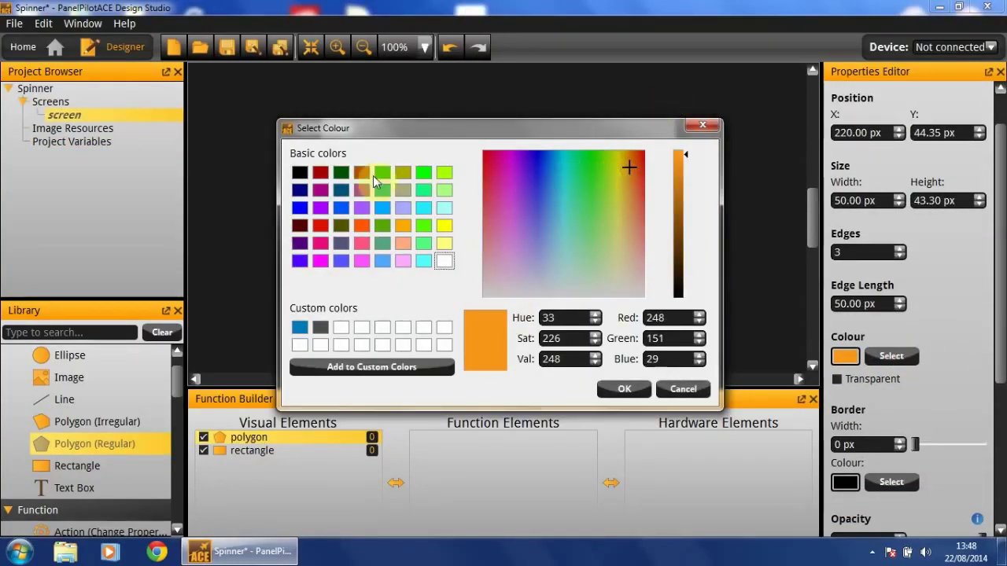
click(300, 172)
click(624, 388)
drag(495, 185, 582, 170)
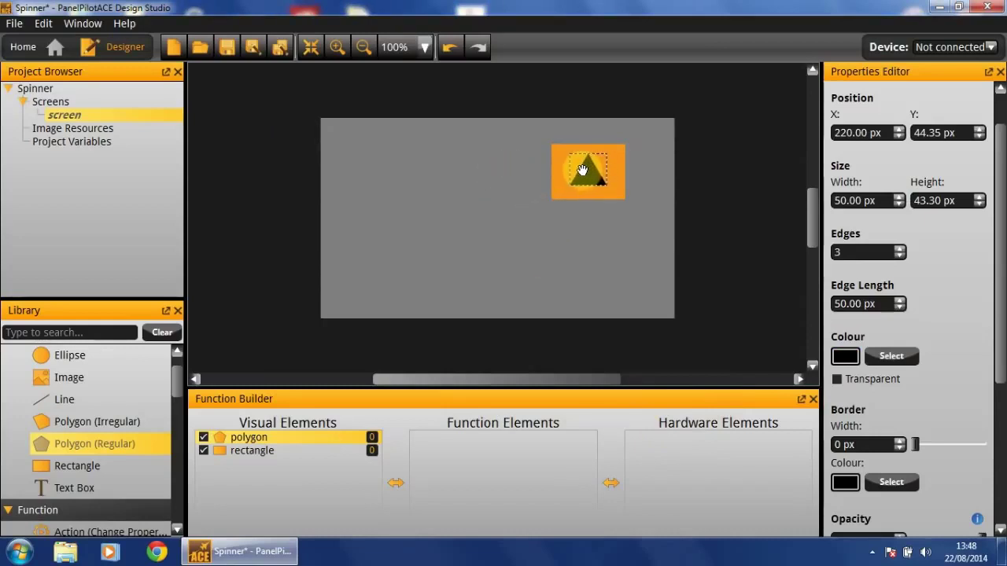
click(666, 139)
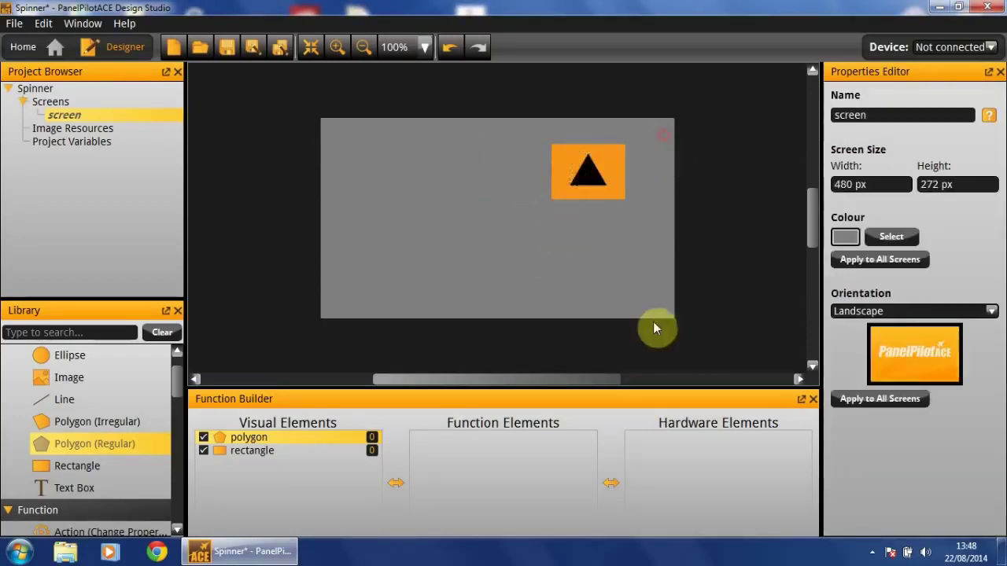
- Group the rectangle with its triangle and name the group upSpinner
drag(556, 141, 679, 216)
right_click(600, 166)
click(700, 300)
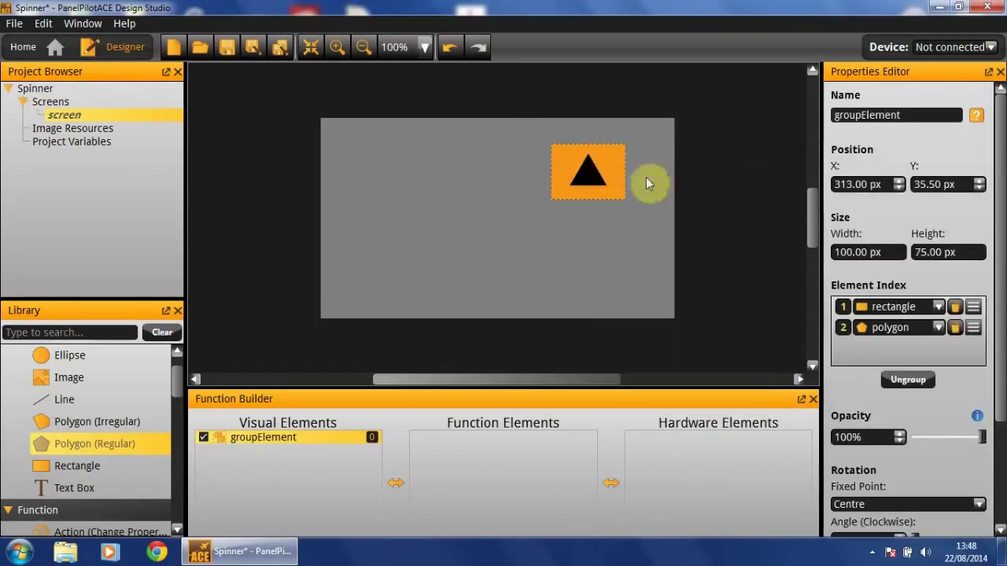
double_click(916, 115)
text(upSpinner)
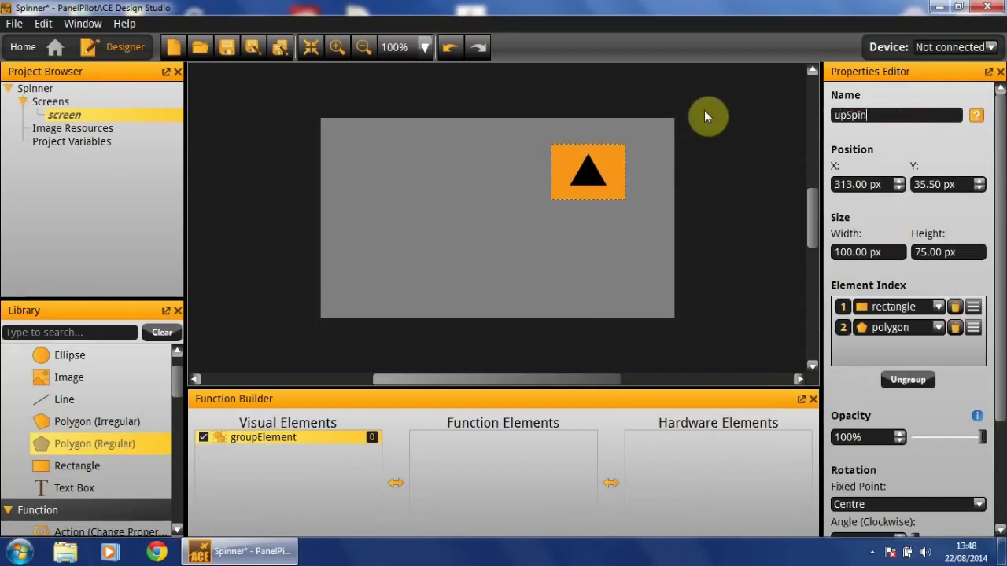
key(Return)
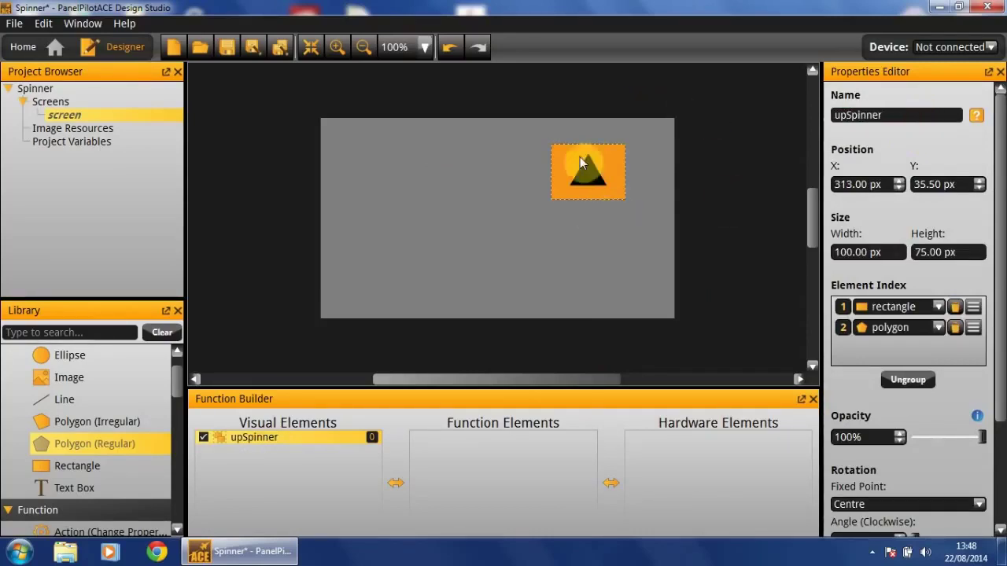
- Shift the upSpinner group to X 324, Y 43.50 px and place a copy of it directly below
drag(580, 163, 588, 168)
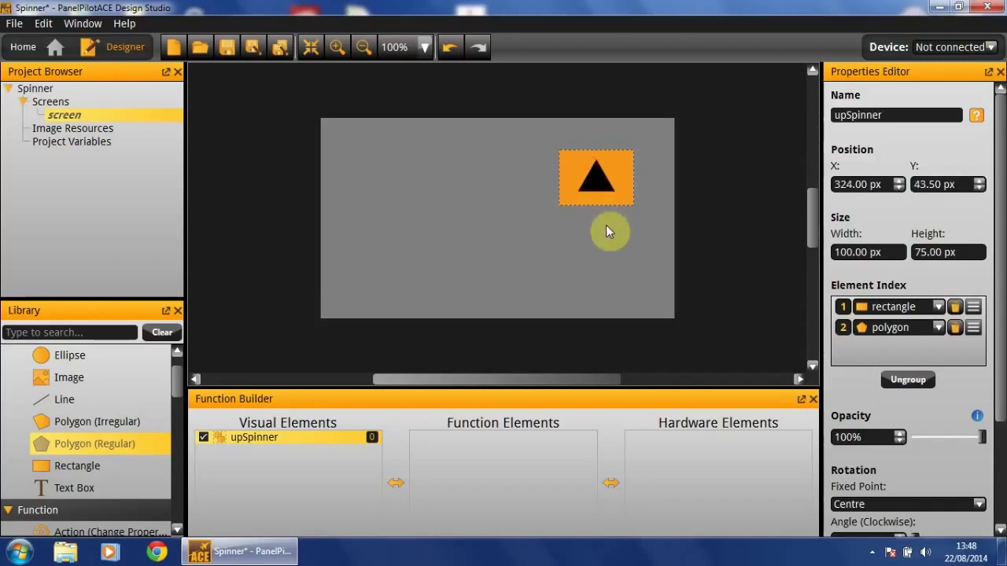
right_click(607, 186)
click(676, 219)
click(581, 245)
right_click(580, 248)
click(609, 271)
drag(582, 233, 597, 232)
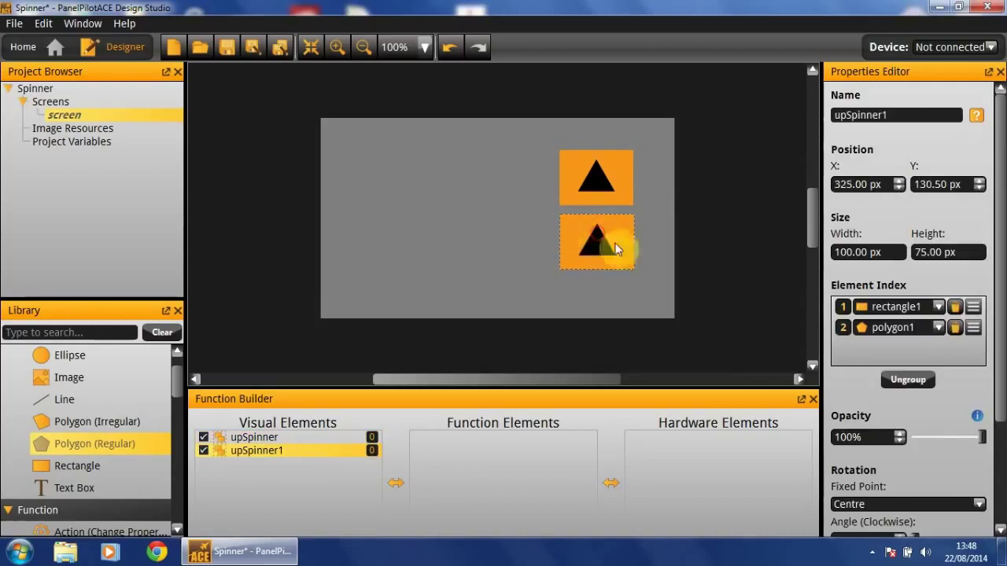
- Name the lower group downSpinner and rotate it 180° clockwise about its centre
double_click(936, 115)
text(downSpinner)
key(Return)
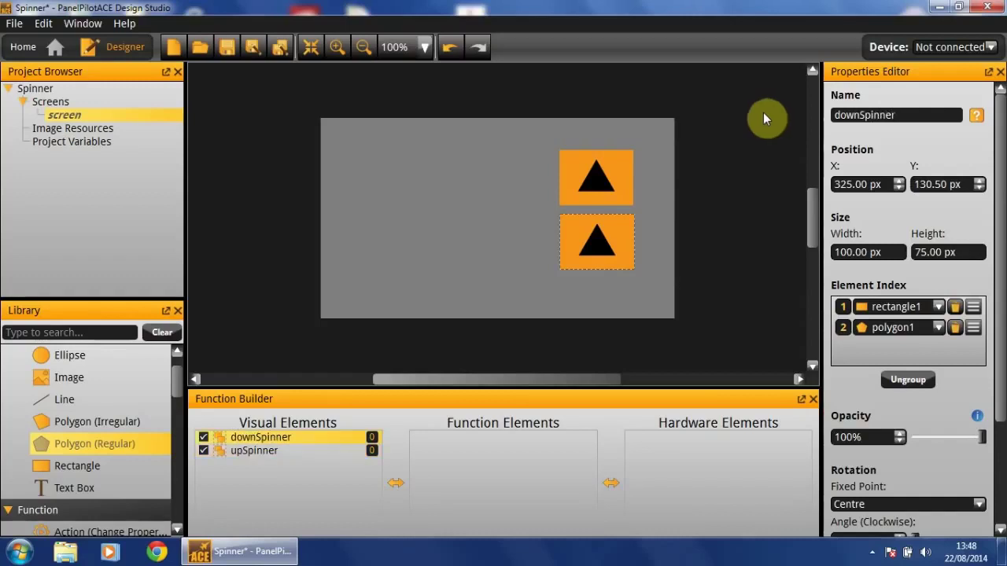
scroll(944, 259, down, 3)
click(854, 399)
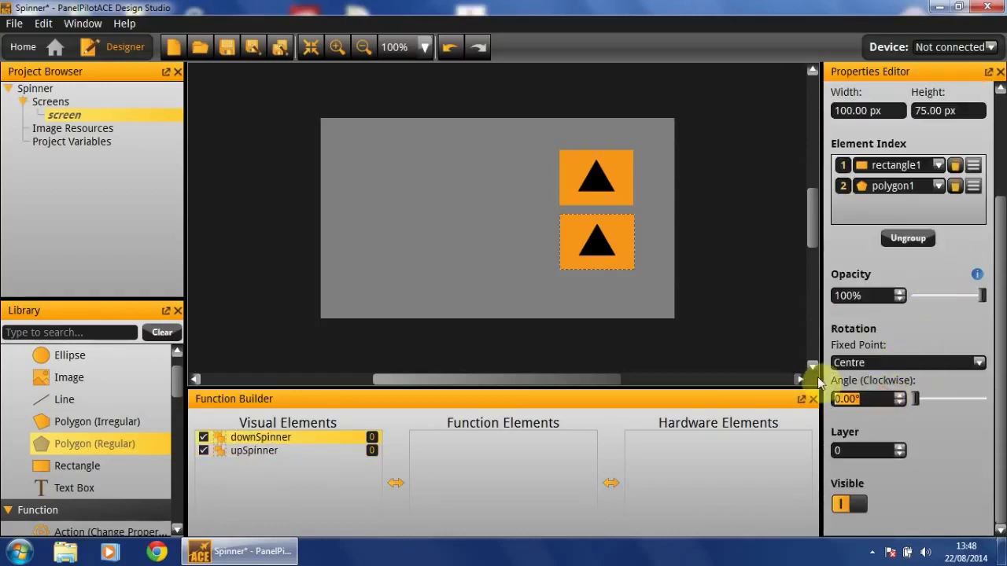
text(180)
key(Return)
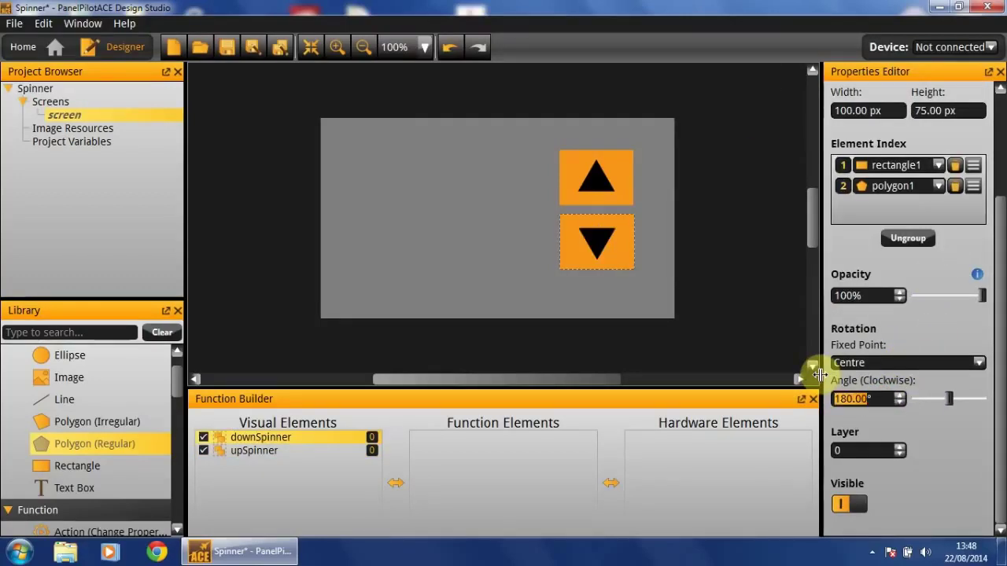
click(500, 123)
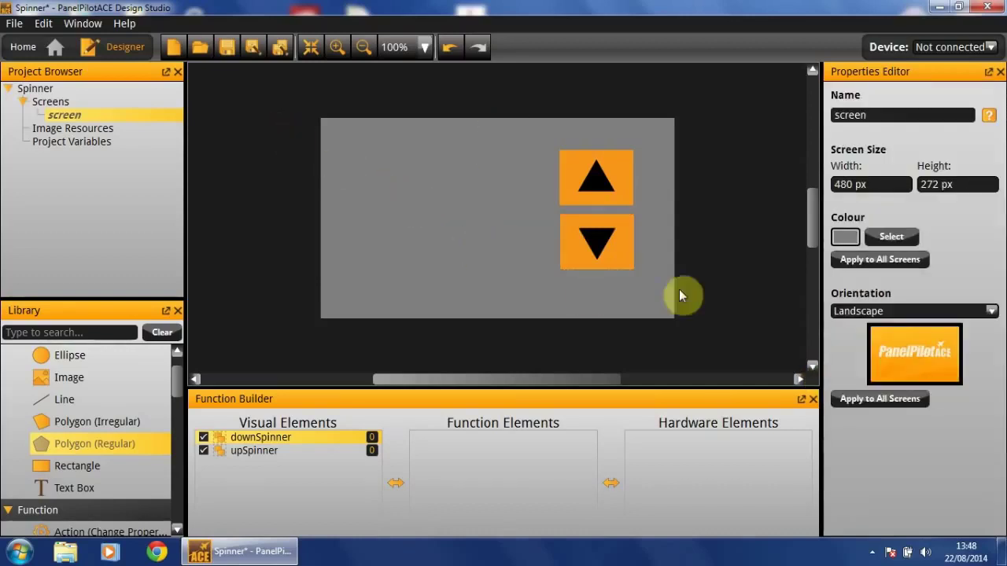
- Add a text box beside the arrow buttons, name it value and set its text to 100
drag(74, 488, 541, 228)
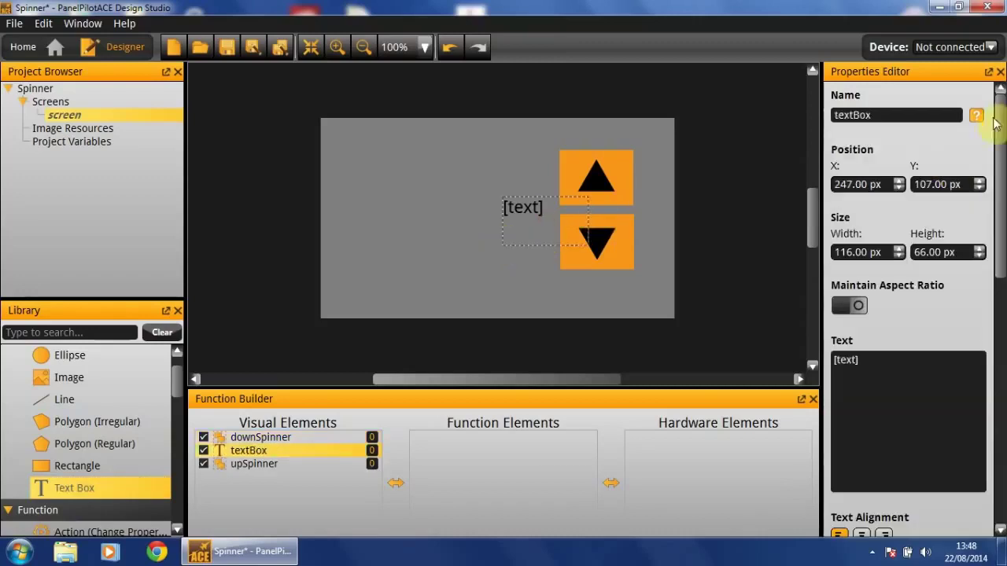
text(value)
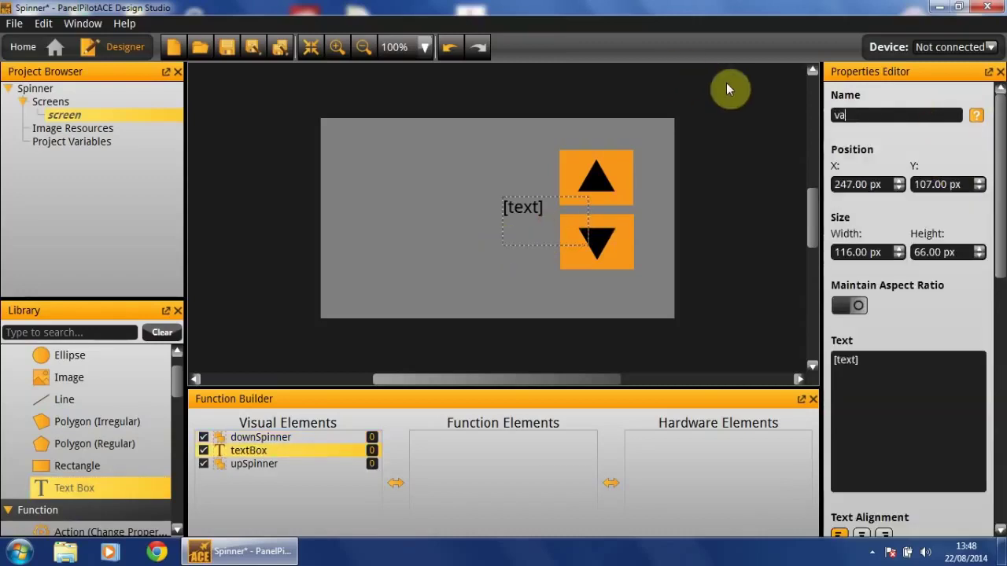
click(904, 379)
text(100)
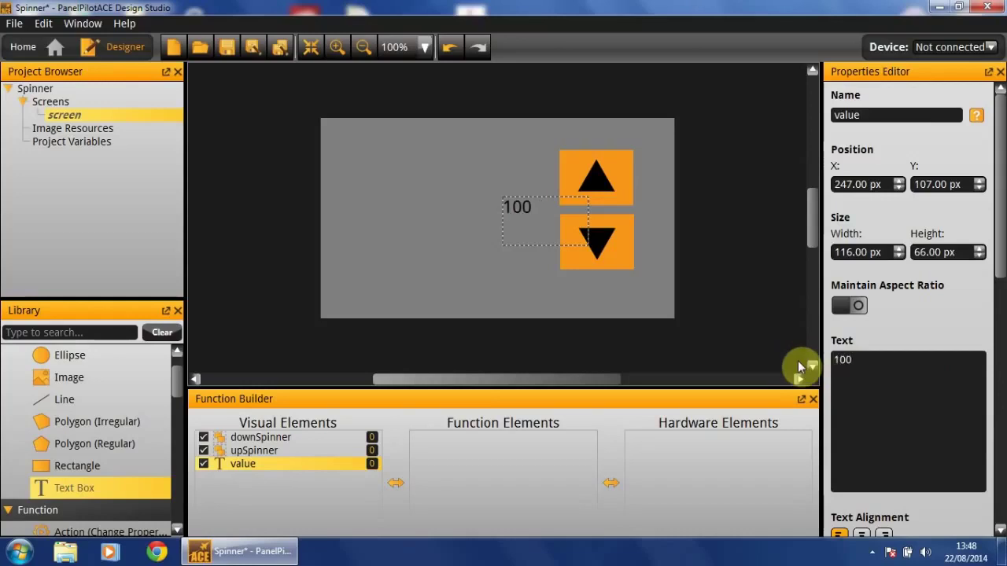
- Set the text box's font size to 36 px and nudge it to X 248, Y 102 px
scroll(973, 326, down, 5)
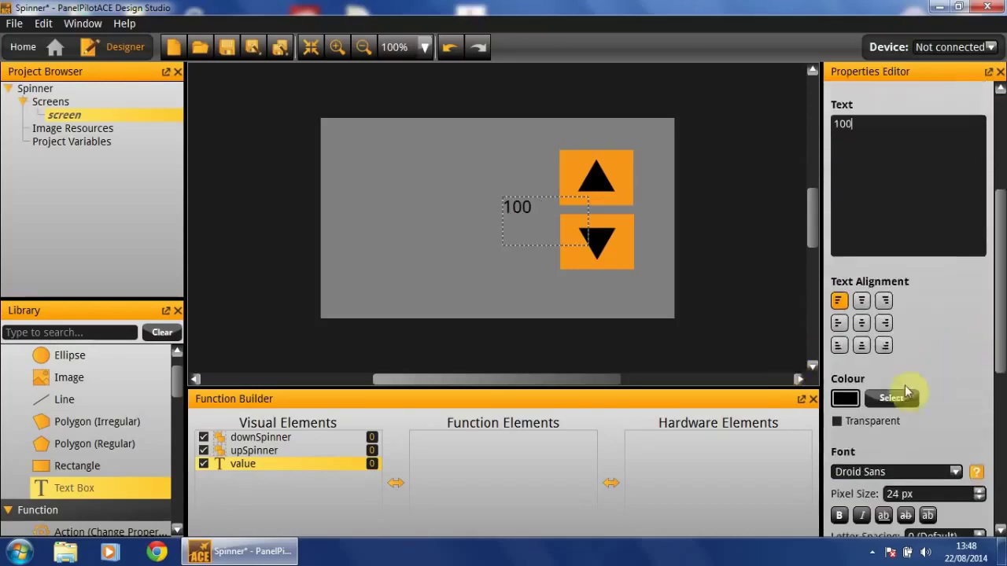
scroll(905, 394, down, 1)
drag(941, 464, 864, 464)
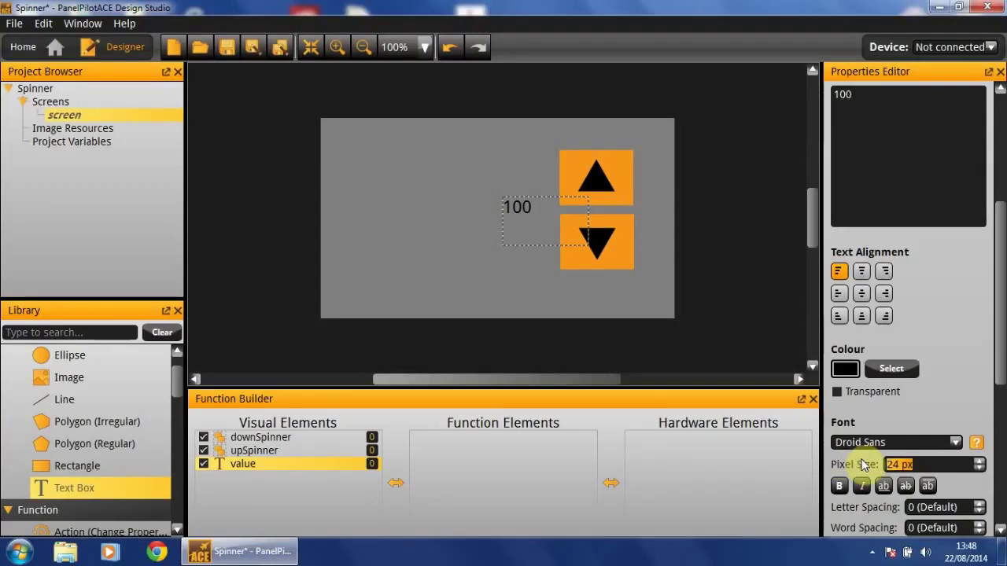
text(36)
click(530, 210)
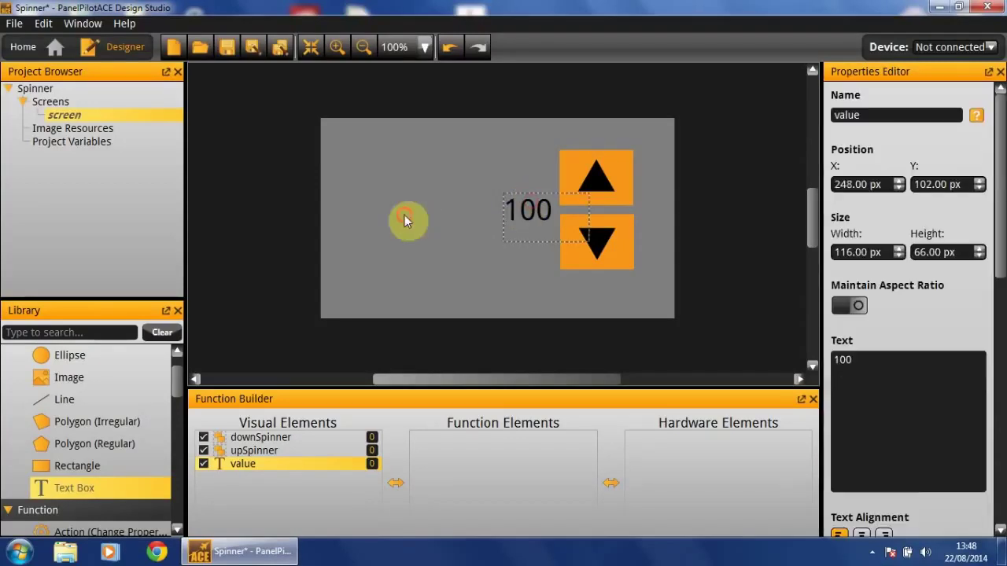
click(322, 203)
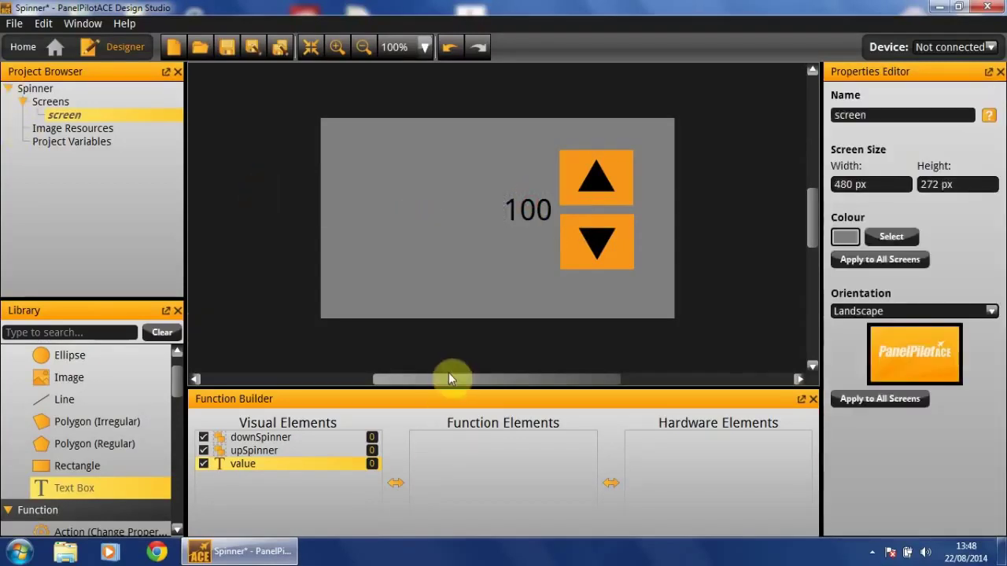
- Add a number variable to the project variables and name it setPoint
click(50, 142)
right_click(51, 143)
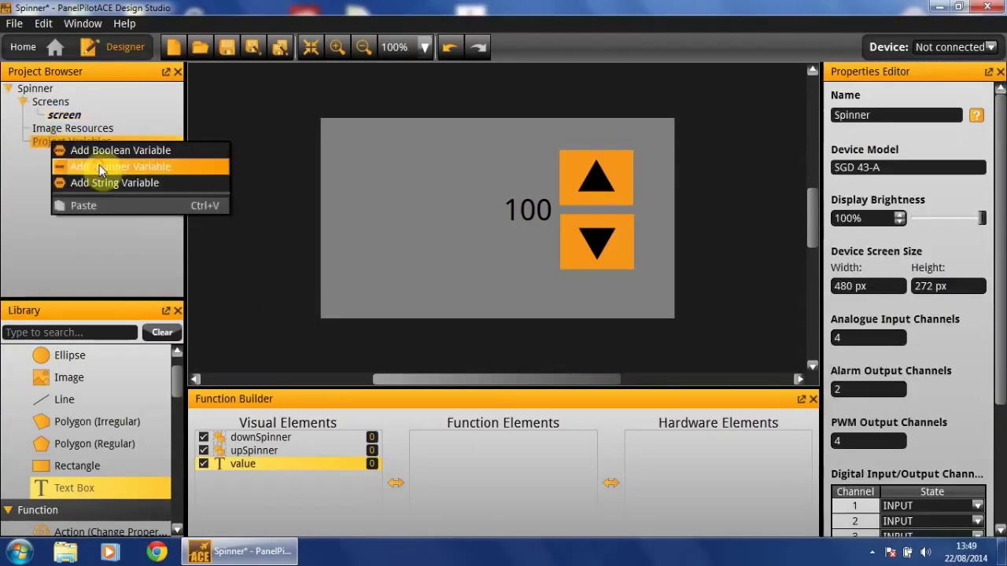
click(220, 166)
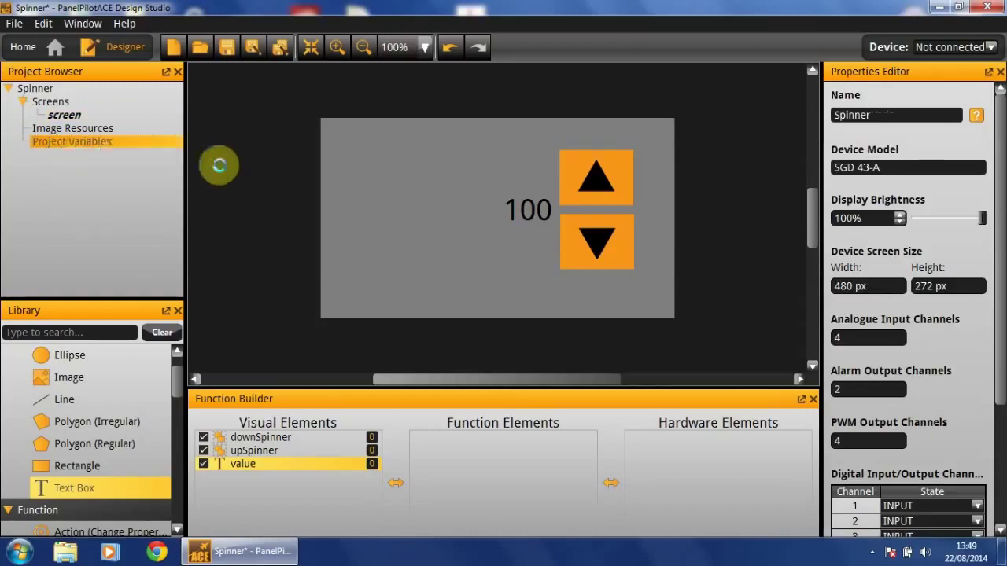
drag(949, 118, 652, 100)
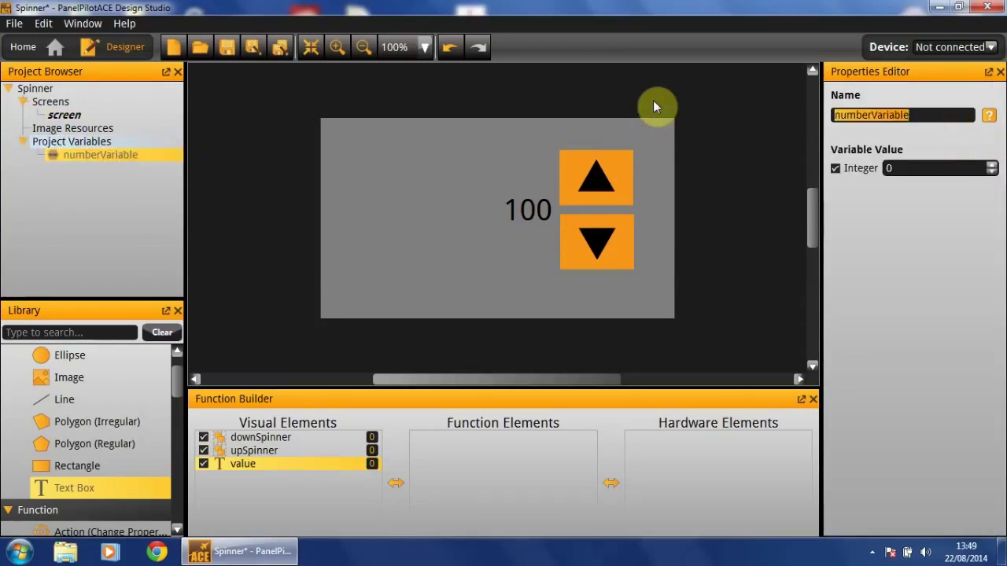
text(setPoint)
key(Return)
- Set the setPoint variable's integer value to 100
double_click(952, 167)
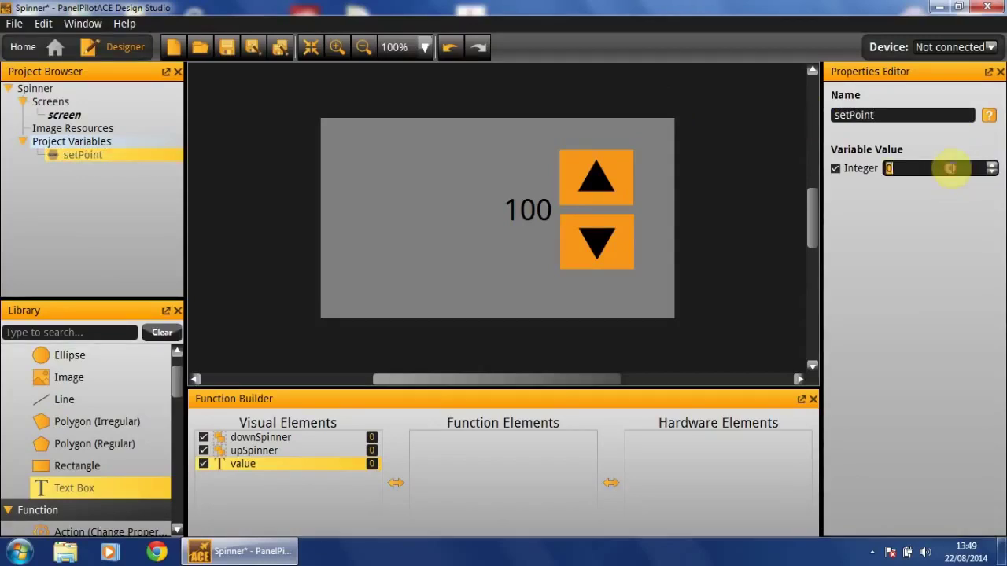
text(100)
key(Return)
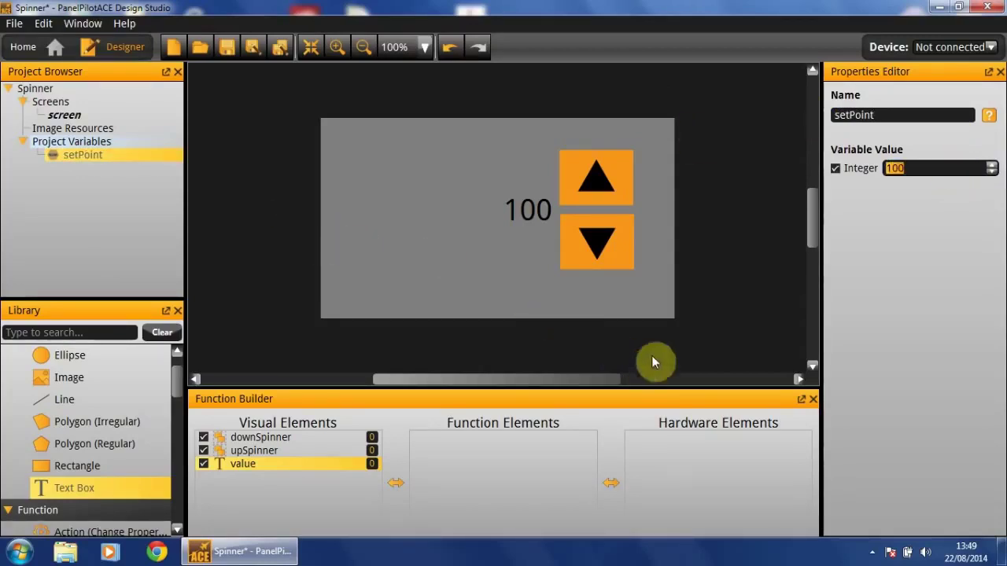
click(690, 308)
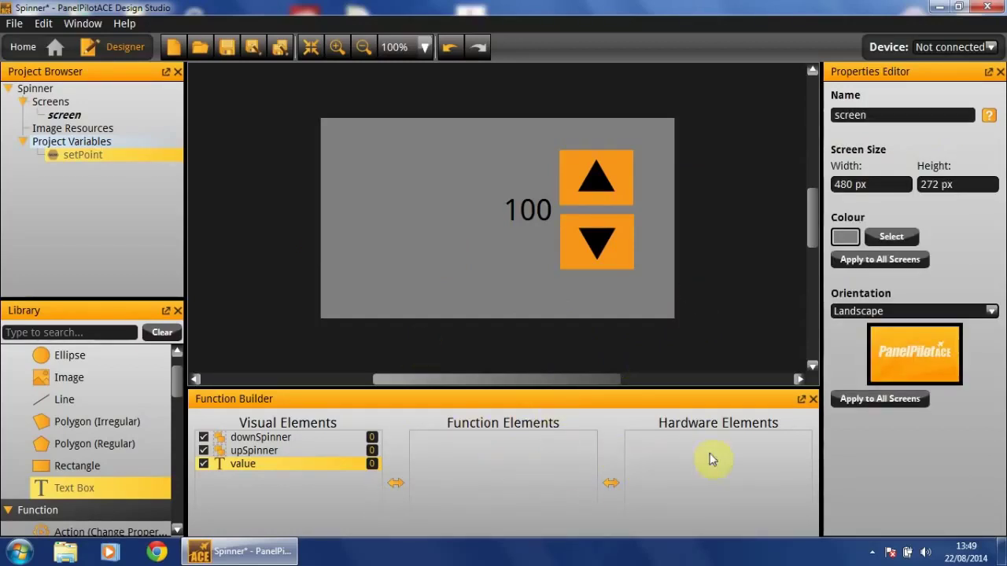
- Add a PWM Output hardware element and set its initial value to 100
drag(179, 382, 198, 546)
double_click(84, 488)
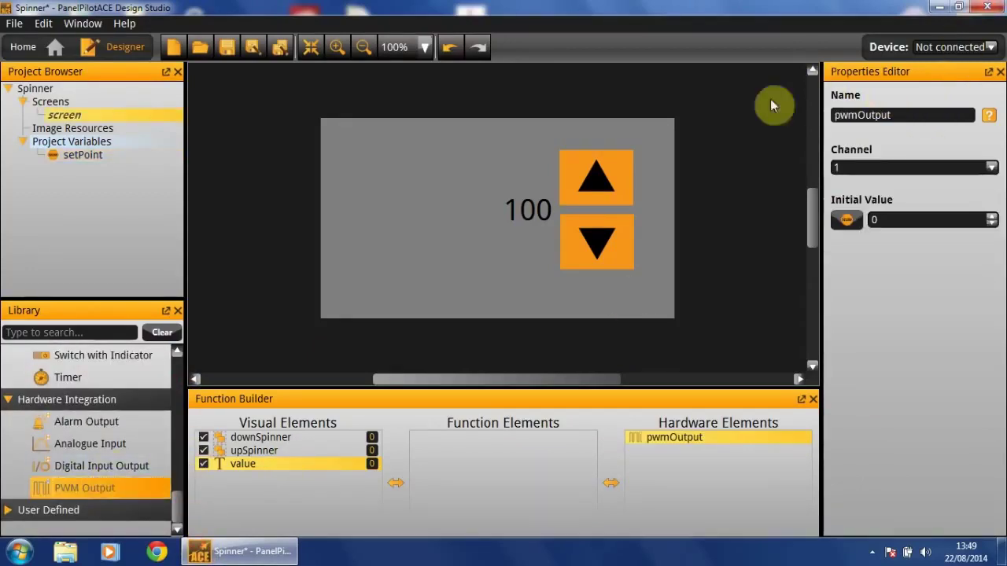
click(936, 219)
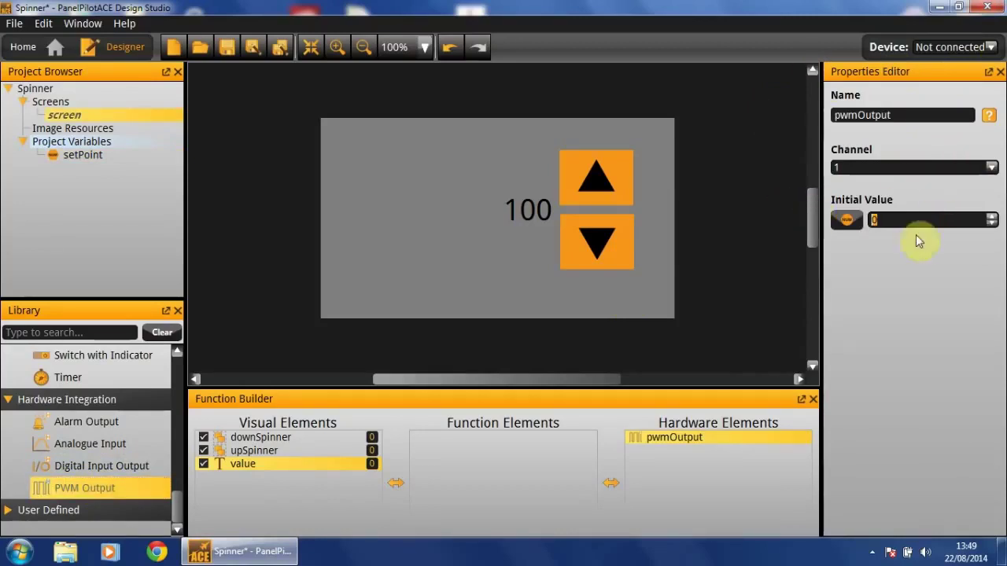
text(100)
key(Return)
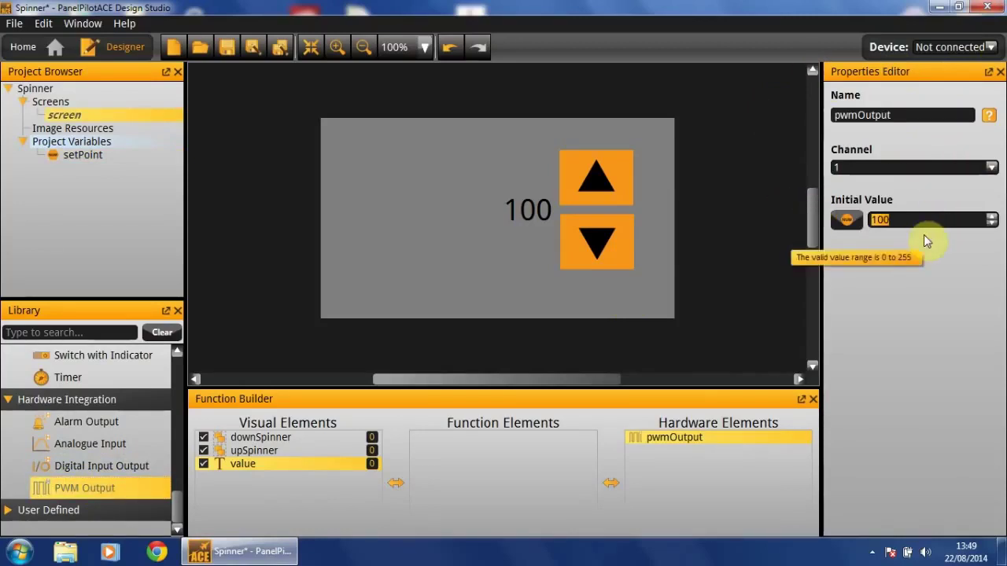
click(507, 291)
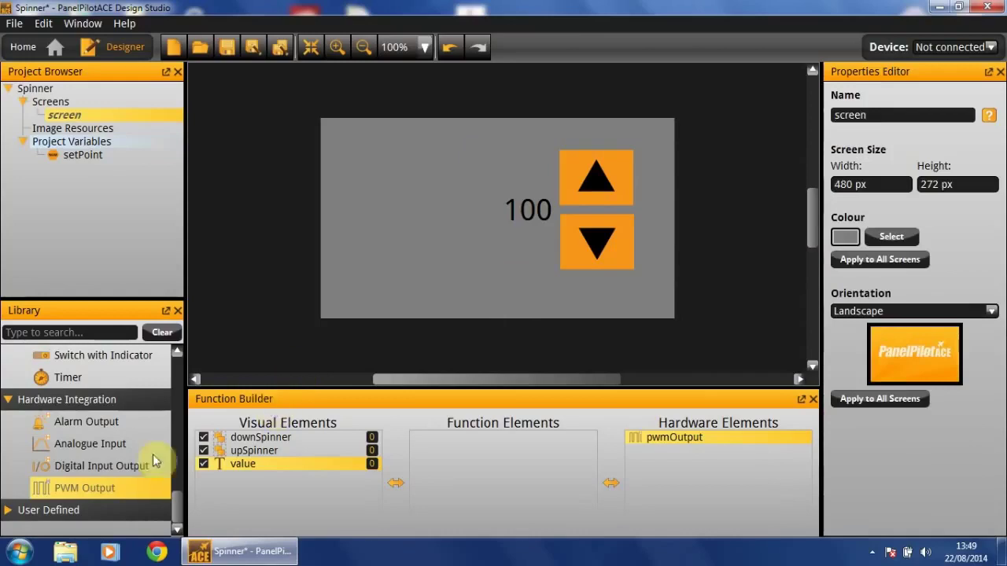
- Add a PWM Control Switch to the function elements and name it pwmSwitch
drag(180, 510, 182, 464)
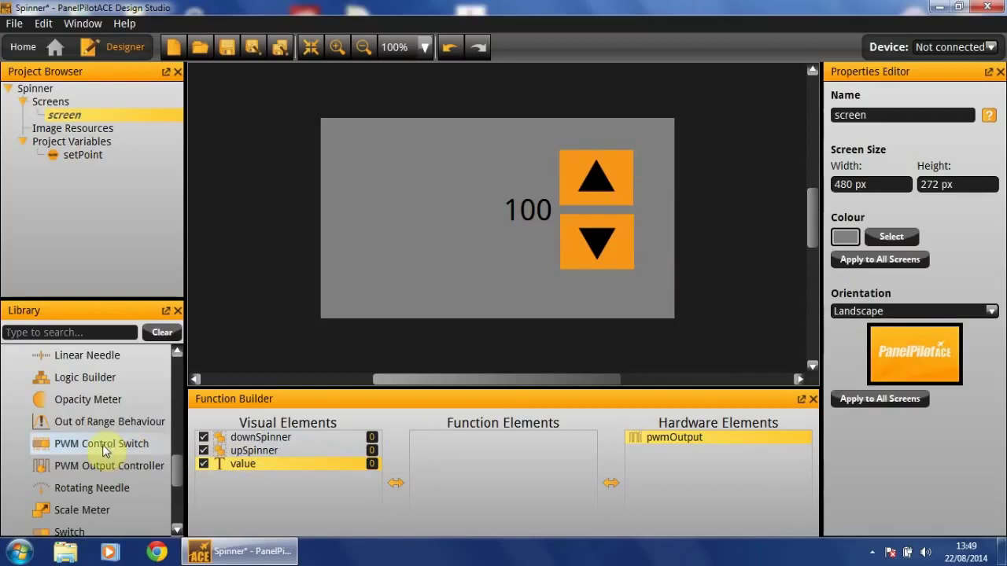
drag(102, 449, 503, 453)
click(922, 115)
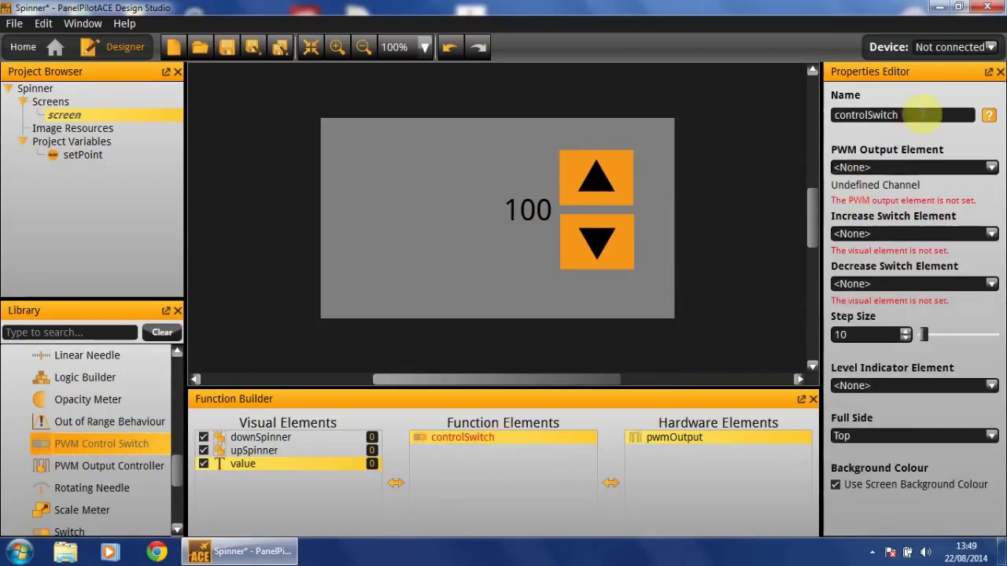
text(pwm)
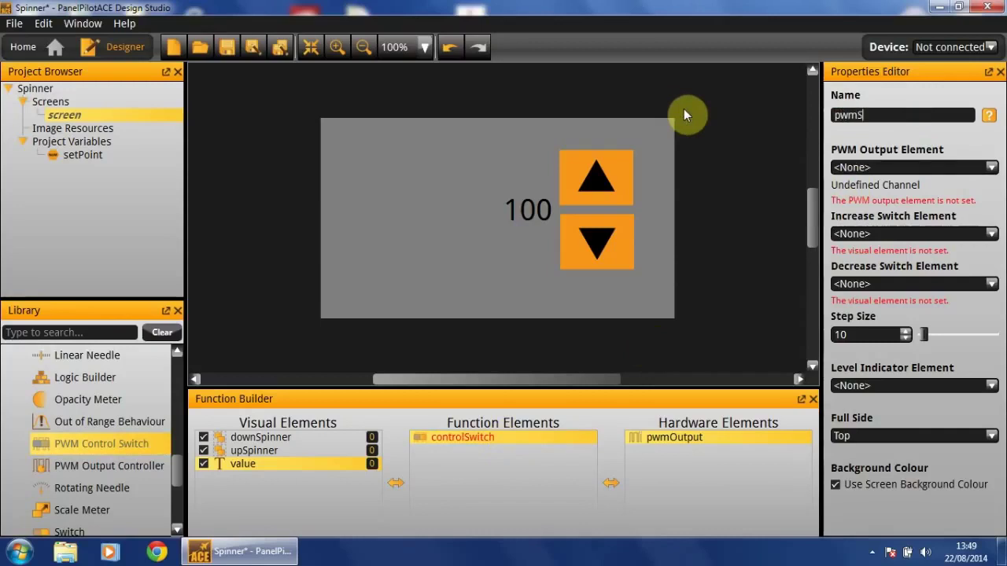
key(Return)
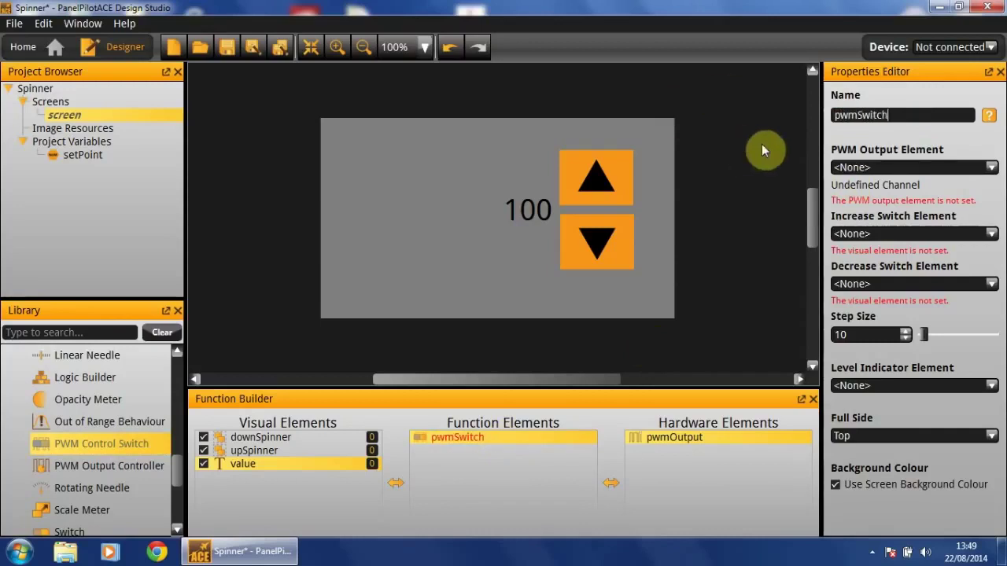
- Configure pwmSwitch with pwmOutput as output, upSpinner as increase switch, downSpinner as decrease switch and a step size of 1
click(902, 167)
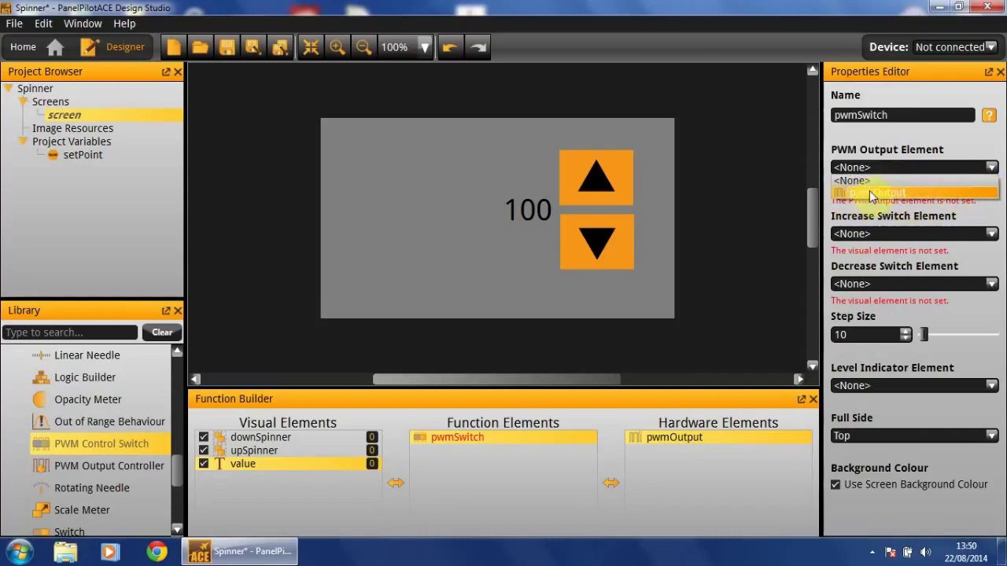
click(871, 193)
click(882, 233)
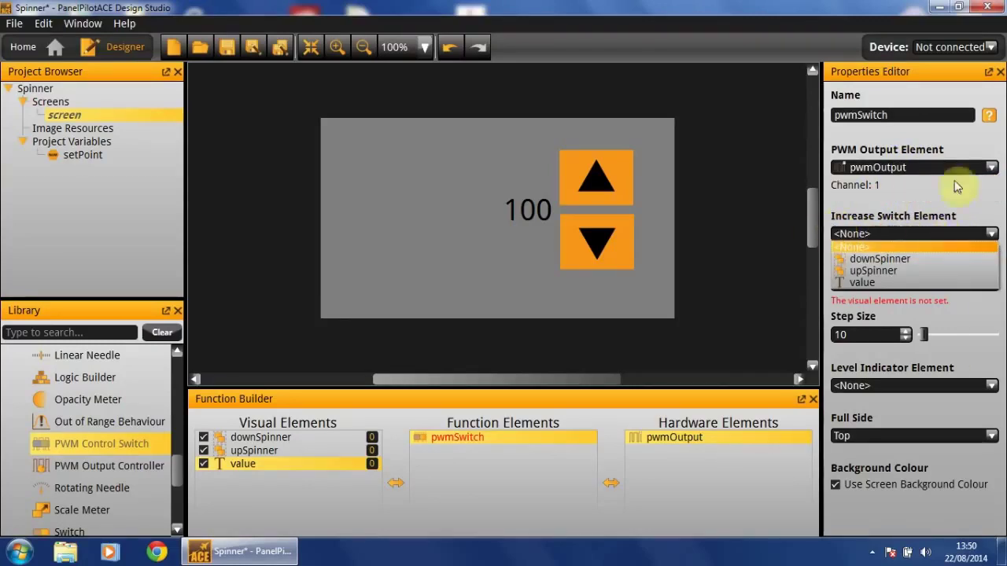
click(893, 271)
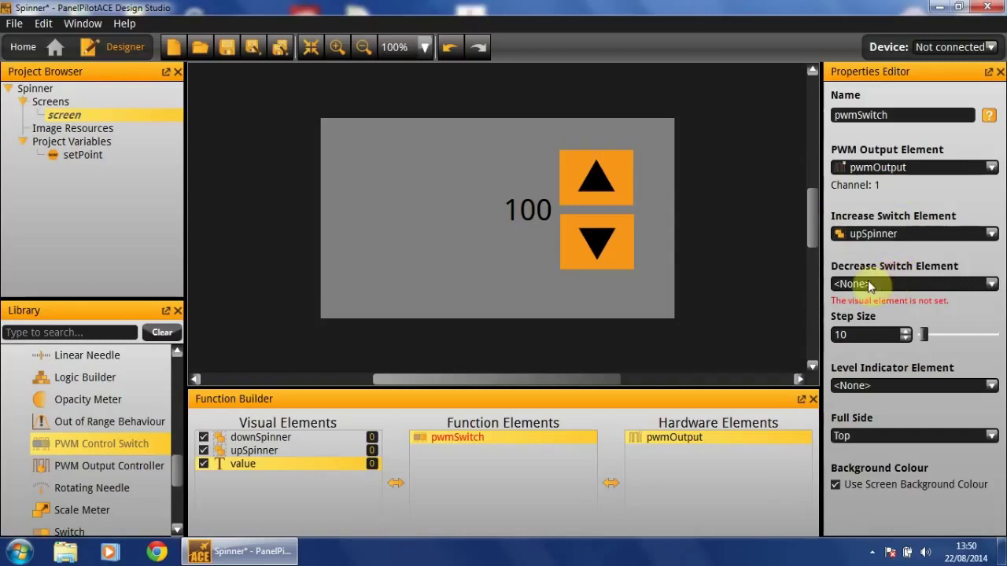
click(948, 284)
click(919, 307)
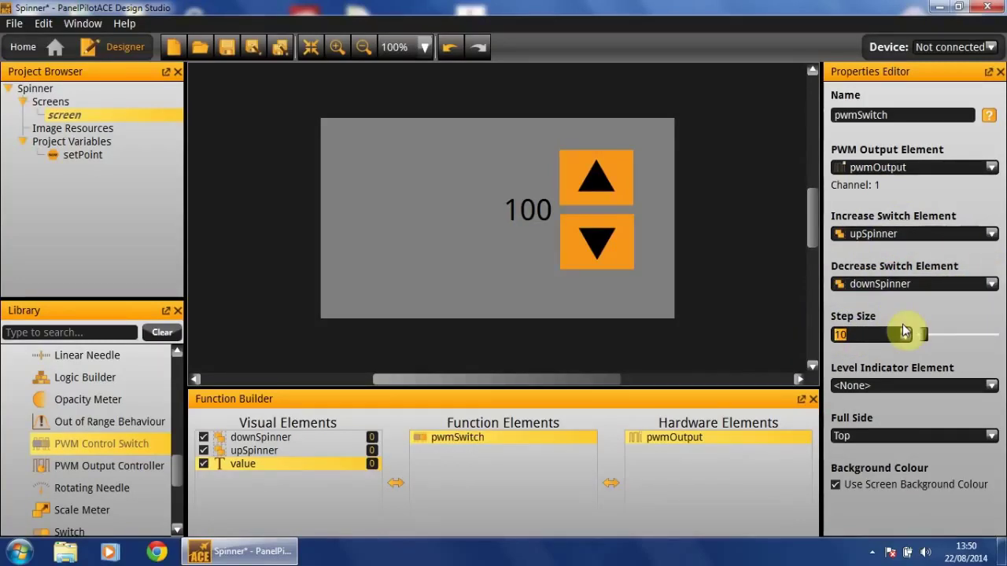
text(1)
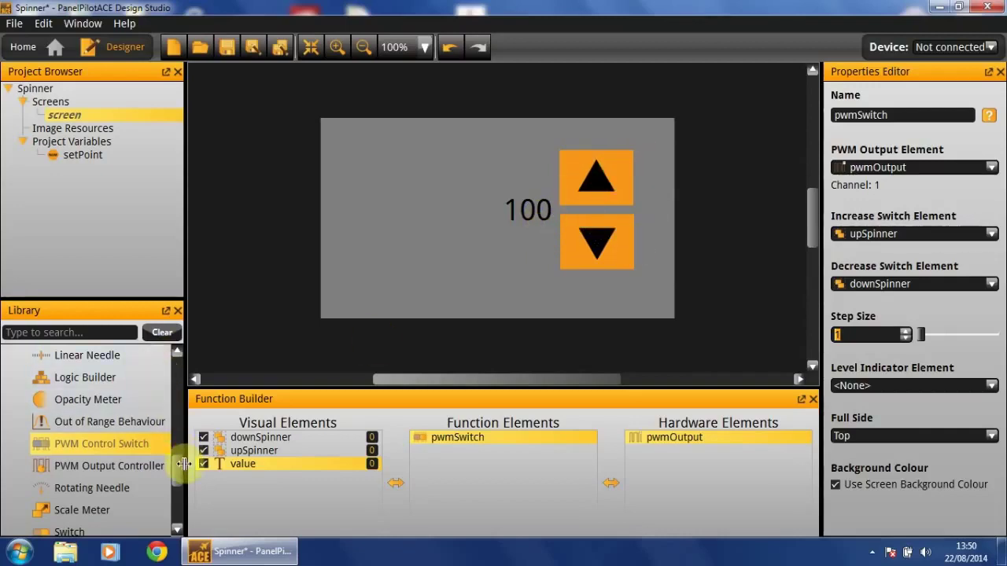
- Add a Hardware Trigger function element with pwmOutput as its hardware element and name it pwmTrigger
scroll(179, 475, down, 3)
scroll(180, 472, up, 4)
drag(124, 420, 507, 464)
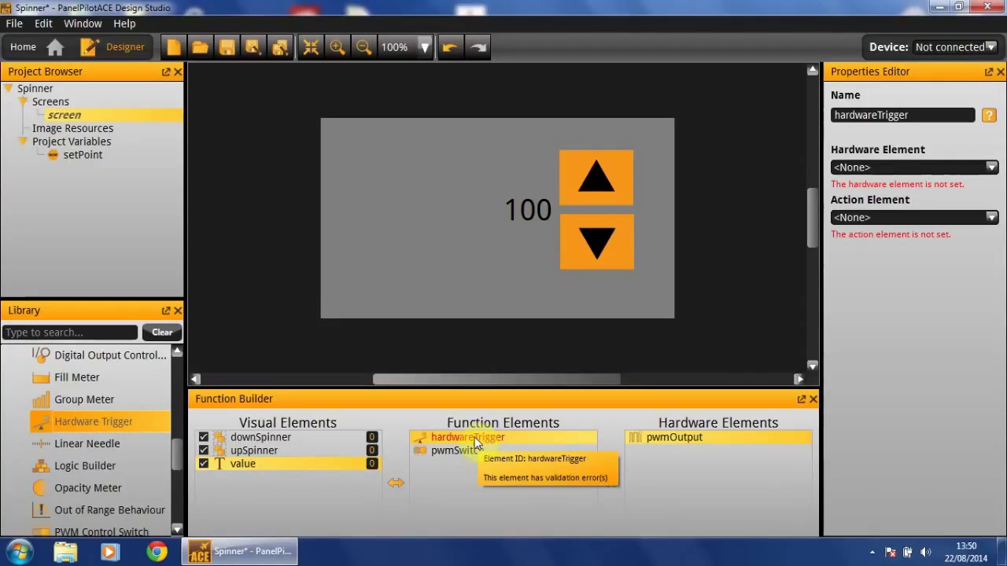
click(878, 169)
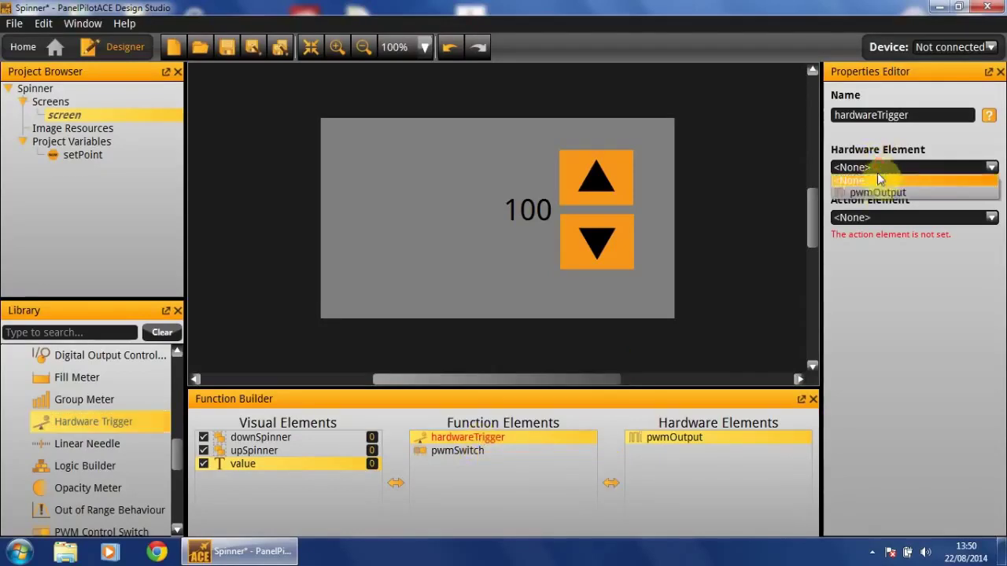
click(877, 192)
double_click(930, 114)
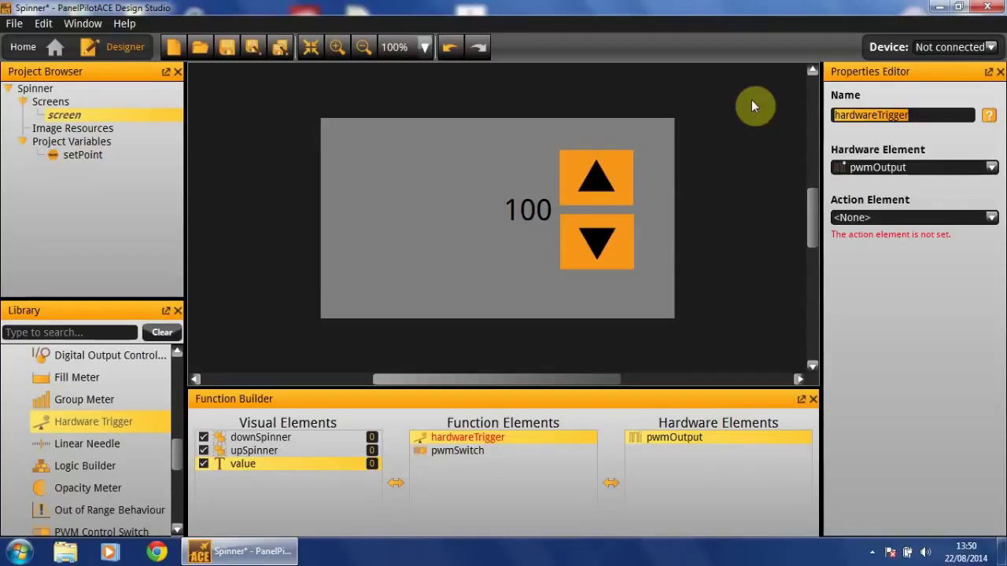
text(pwmTrigger)
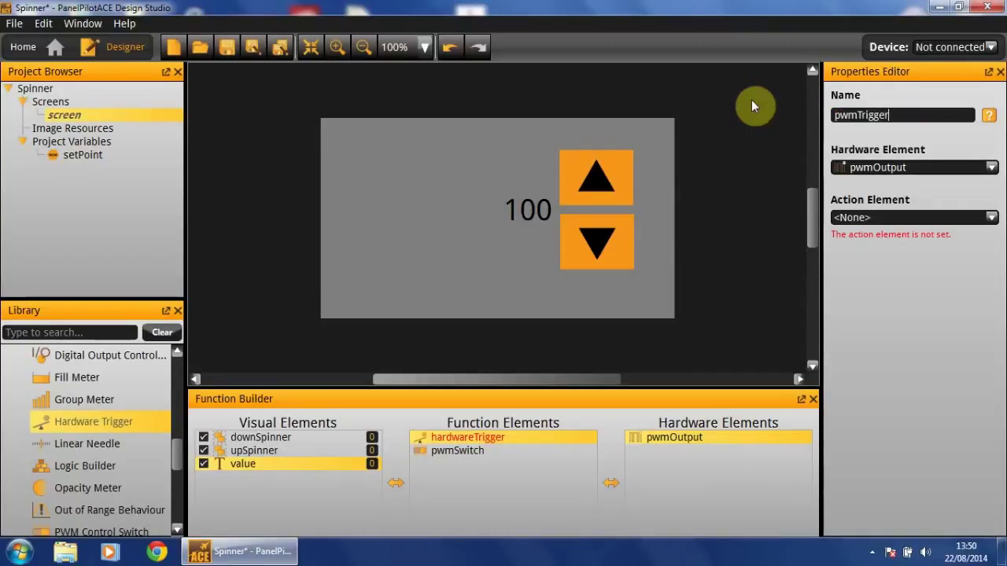
key(Return)
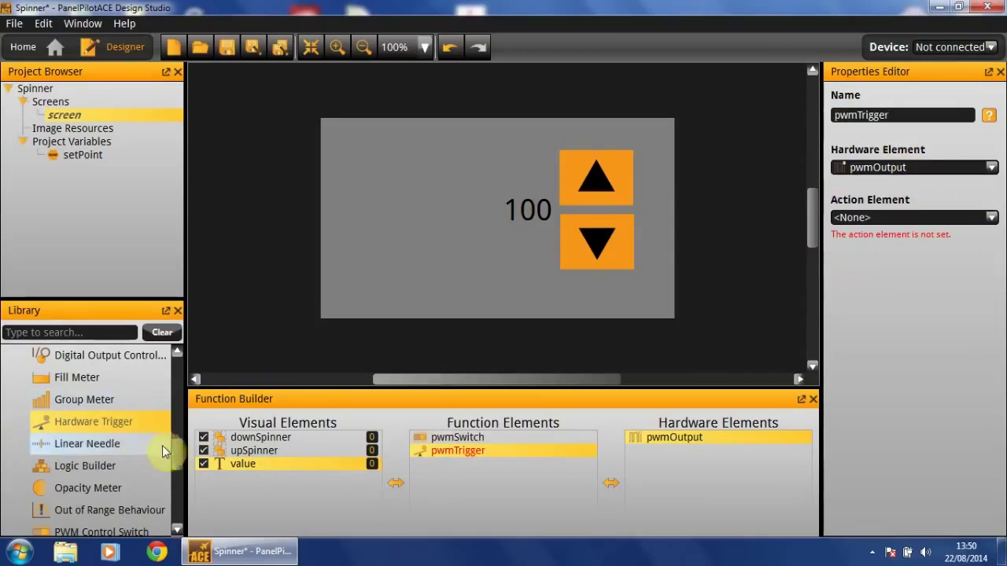
- Add an Action (Set Rule) function element and choose setPoint as the variable of its first expression
drag(173, 453, 174, 415)
drag(105, 425, 518, 479)
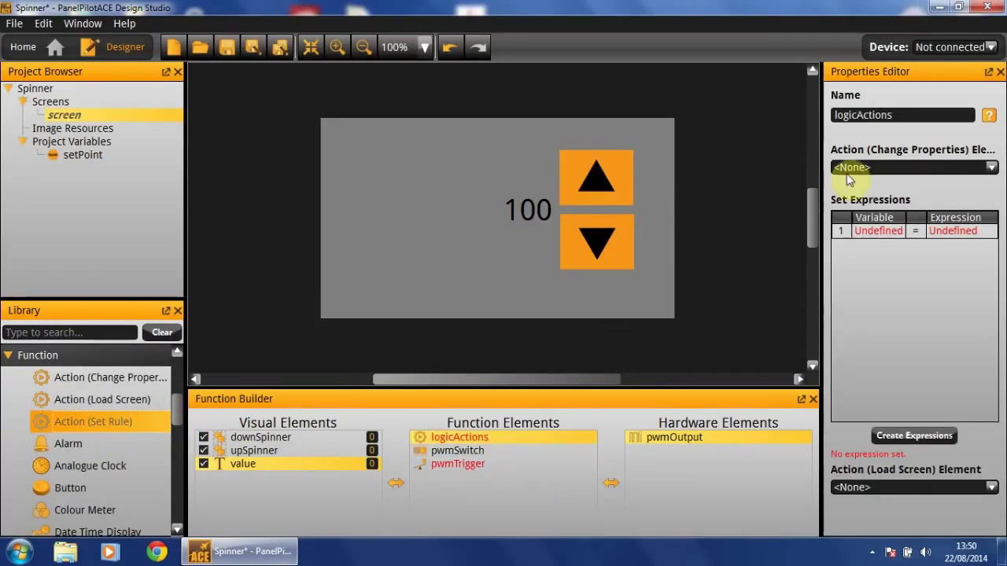
click(901, 235)
drag(457, 115, 460, 249)
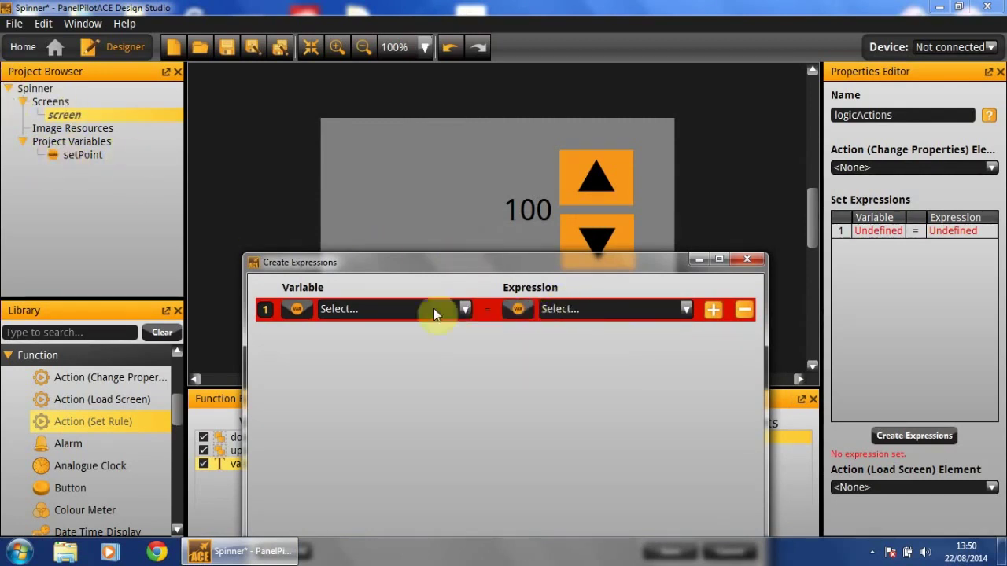
click(298, 312)
click(329, 322)
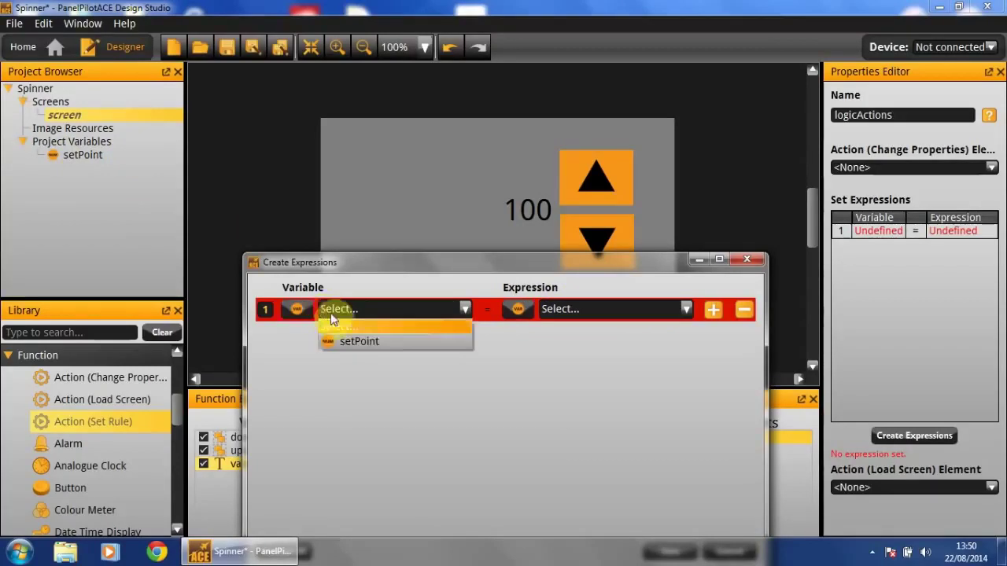
click(382, 340)
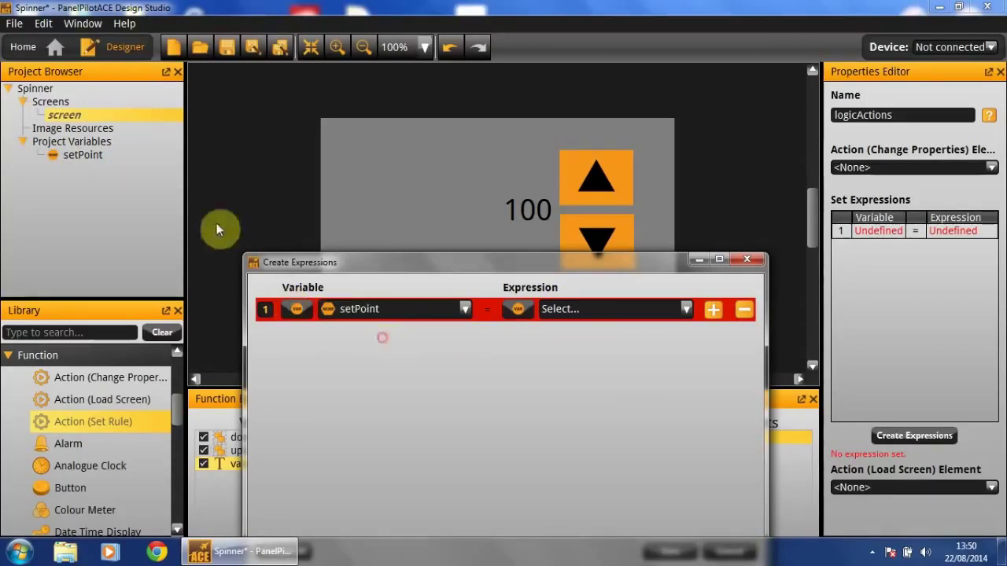
- Set the first expression's right-hand side to the Value property of pwmOutput
click(514, 309)
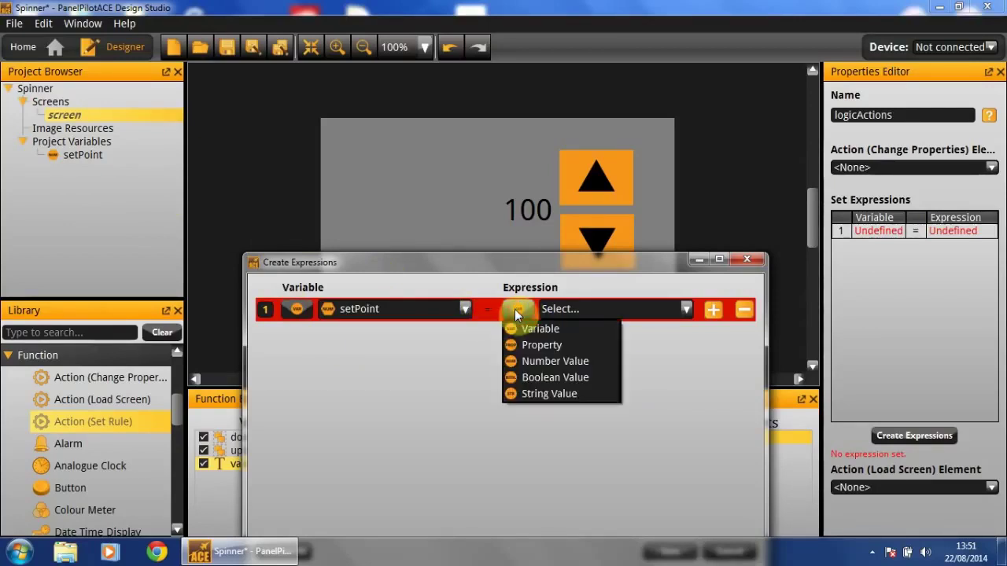
click(559, 346)
click(568, 310)
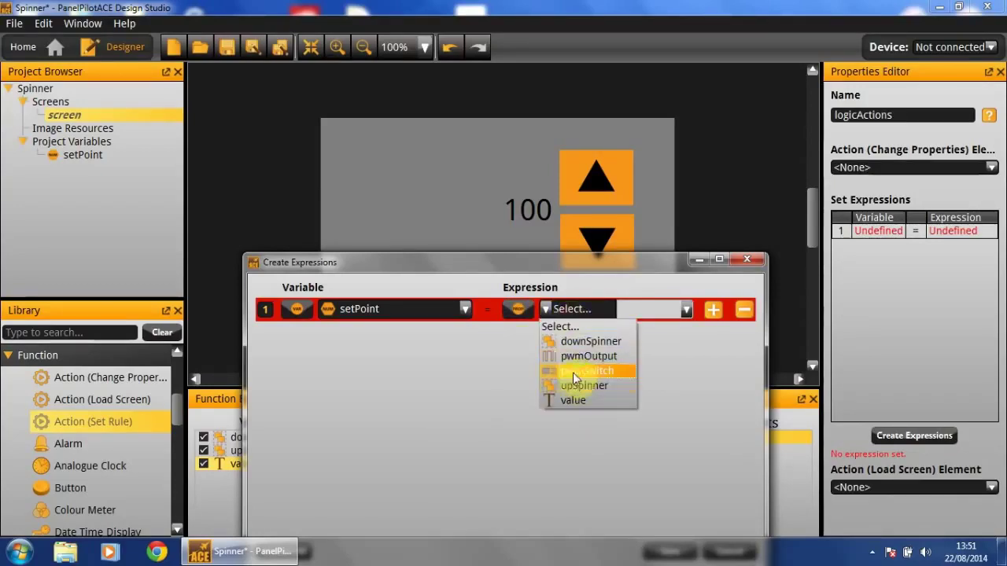
click(580, 356)
click(648, 312)
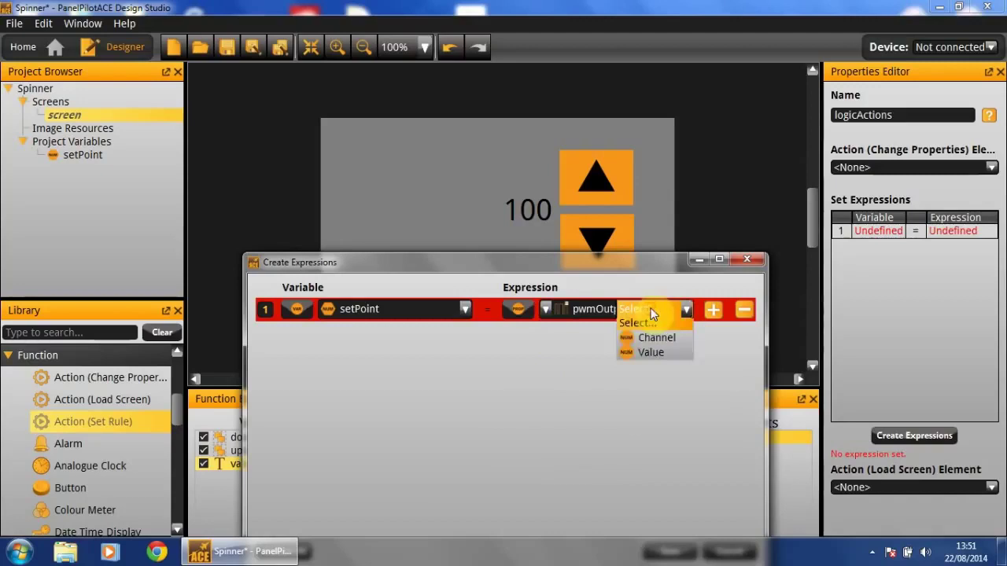
click(671, 354)
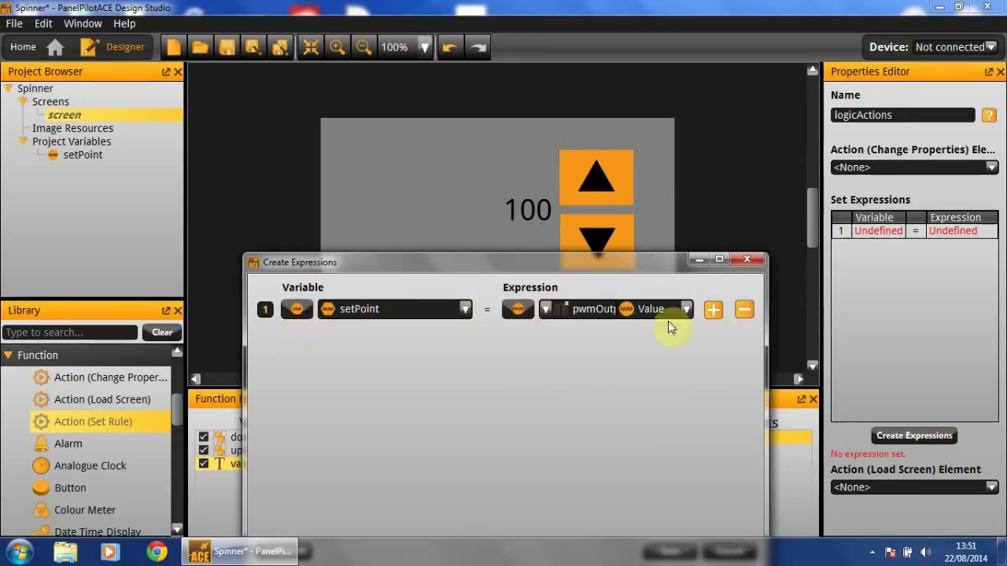
- Add a second expression that assigns to the Text property of the value text element
click(713, 310)
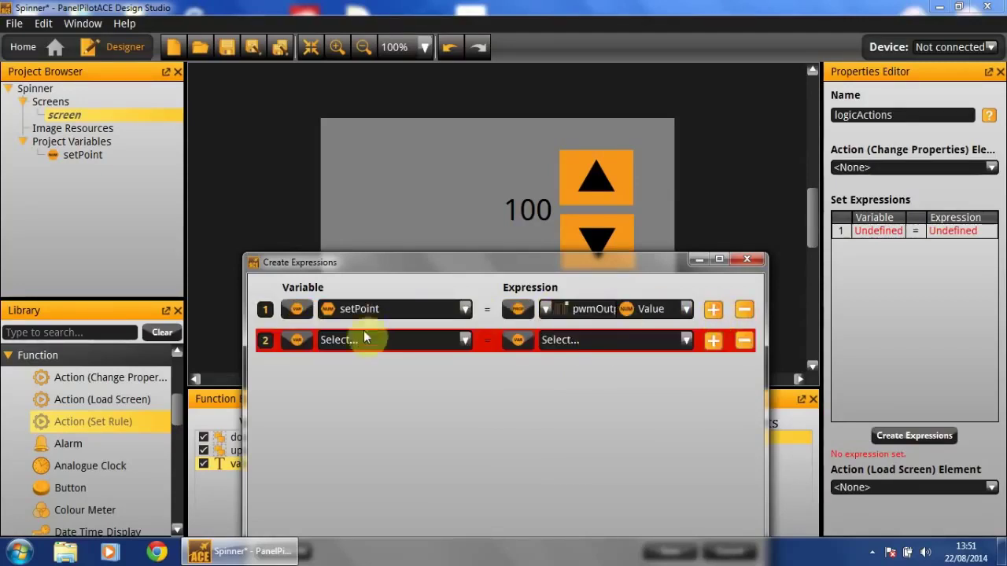
click(298, 340)
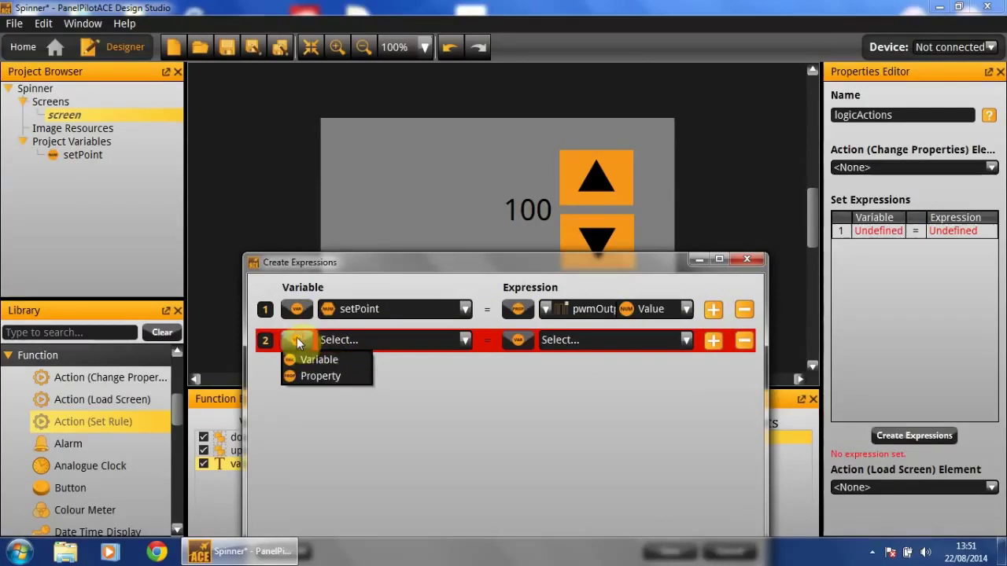
click(310, 377)
click(339, 343)
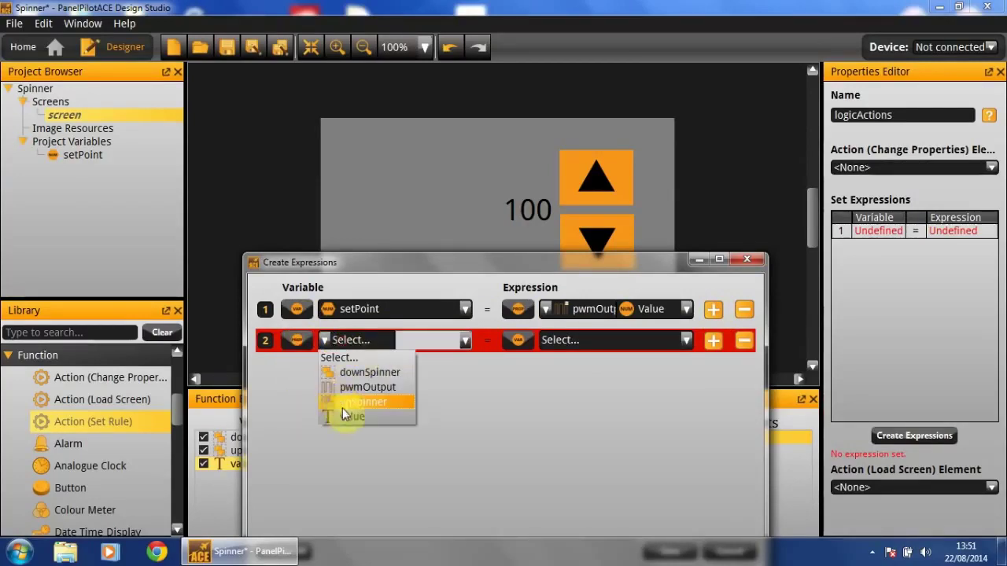
click(352, 416)
click(431, 340)
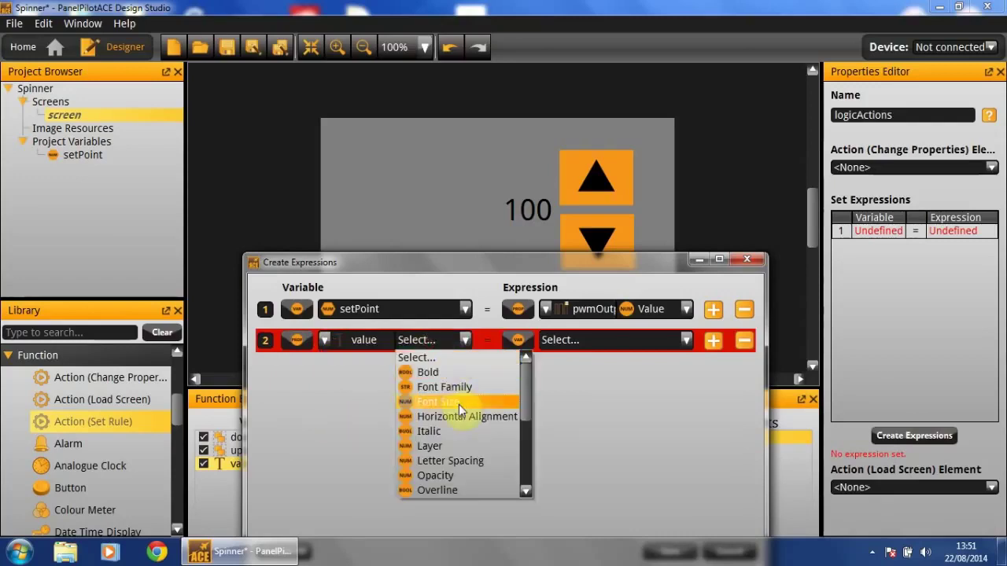
scroll(460, 413, down, 2)
click(488, 489)
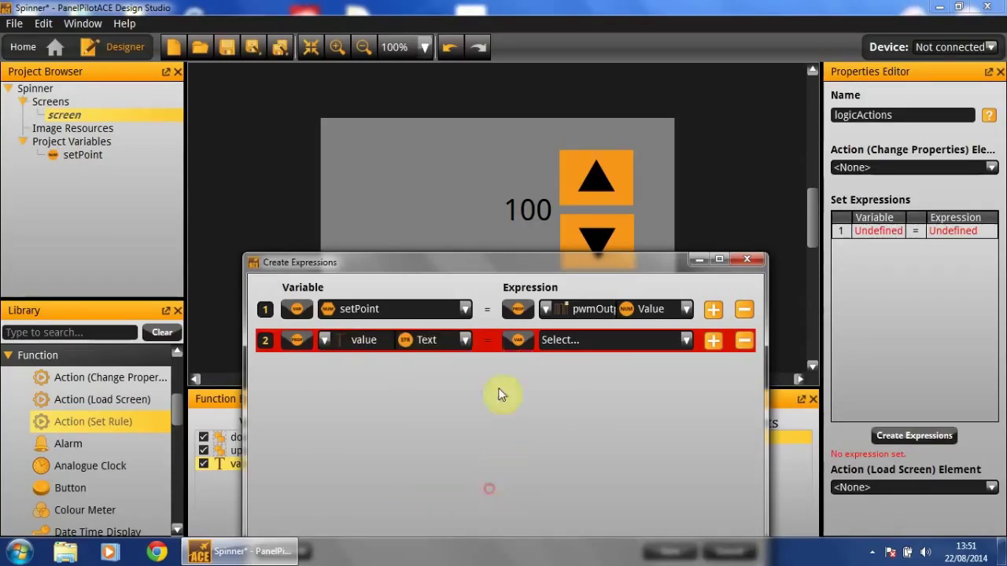
- Set the second expression's right-hand side to the setPoint variable and accept the expressions
click(527, 343)
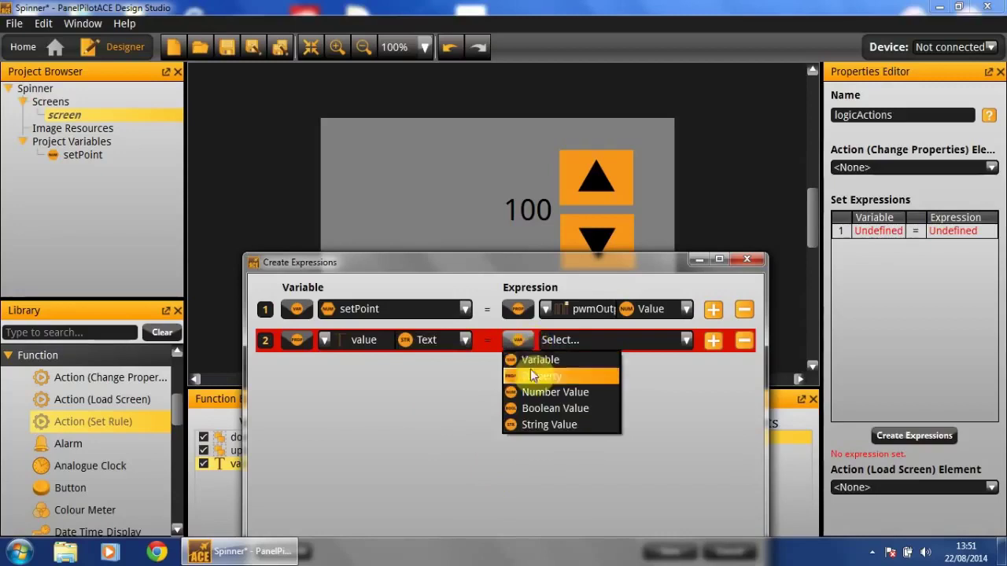
click(534, 361)
click(548, 348)
click(607, 372)
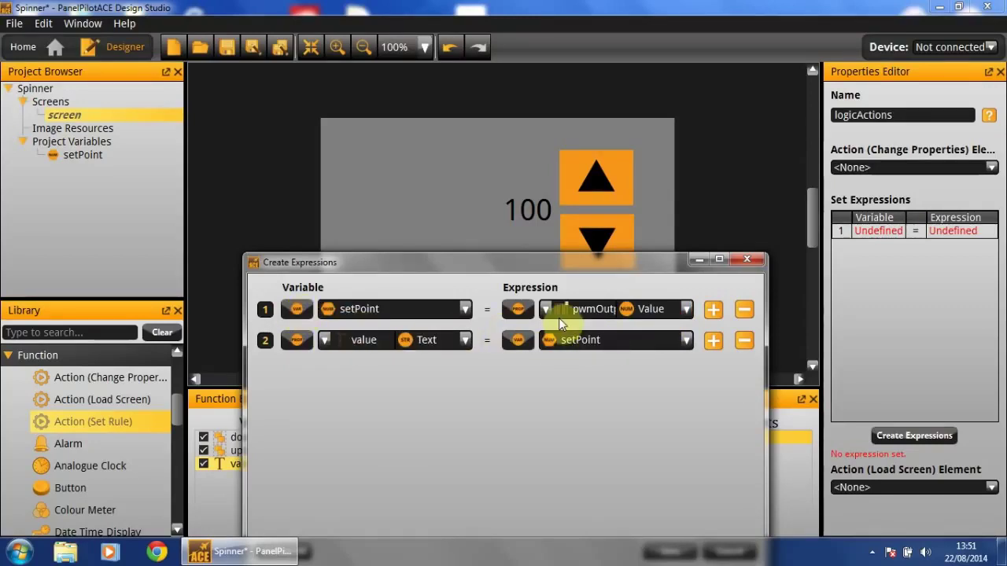
drag(639, 258, 655, 61)
click(695, 477)
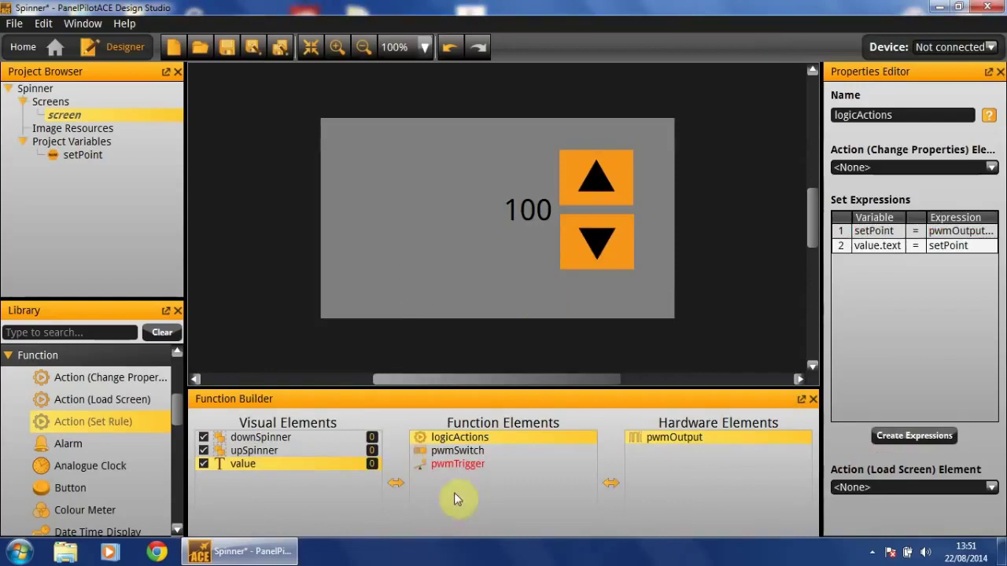
- Assign logicActions as the action element of pwmTrigger
click(453, 466)
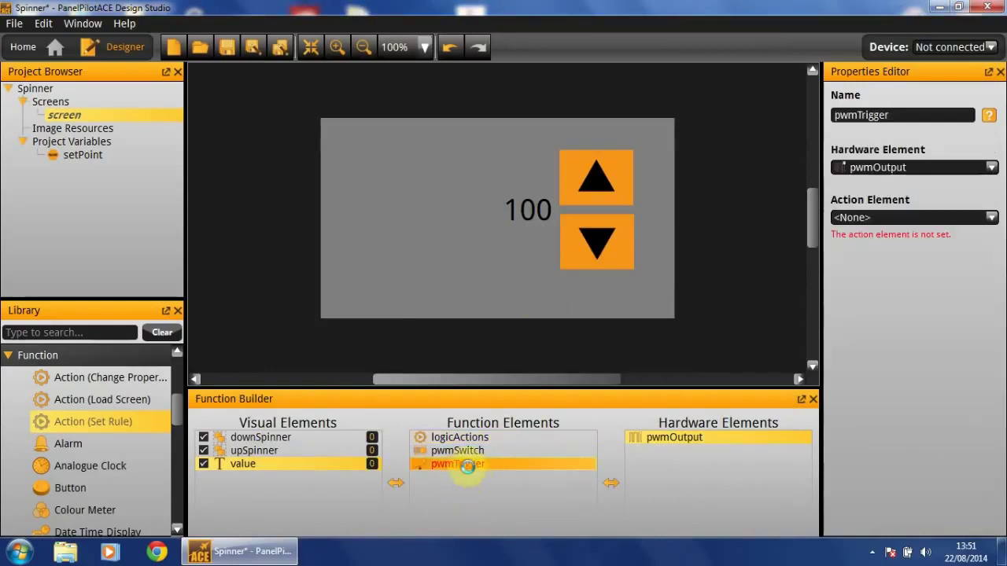
click(912, 220)
click(911, 242)
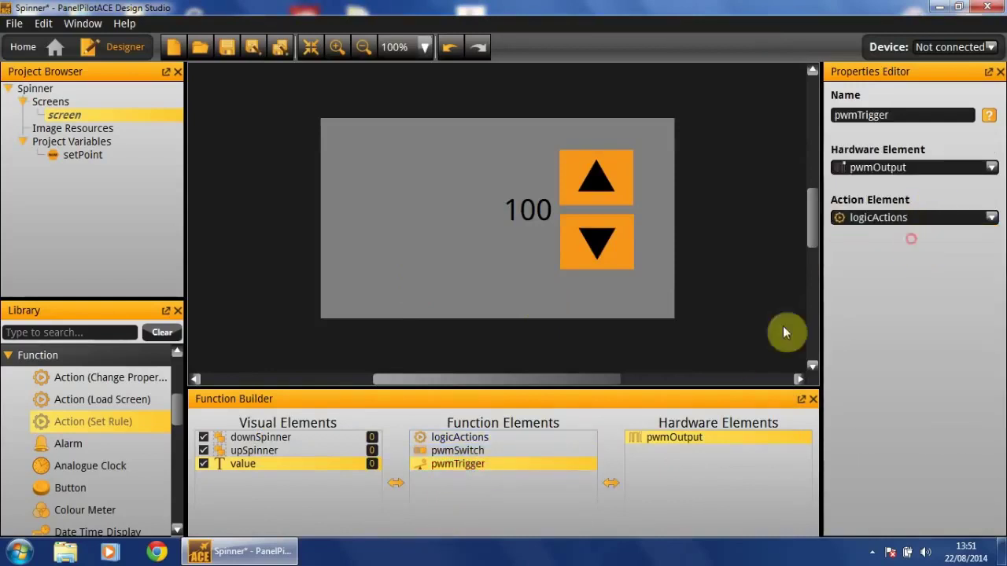
- Rename the logicActions function element as pwmAction
click(529, 438)
double_click(910, 115)
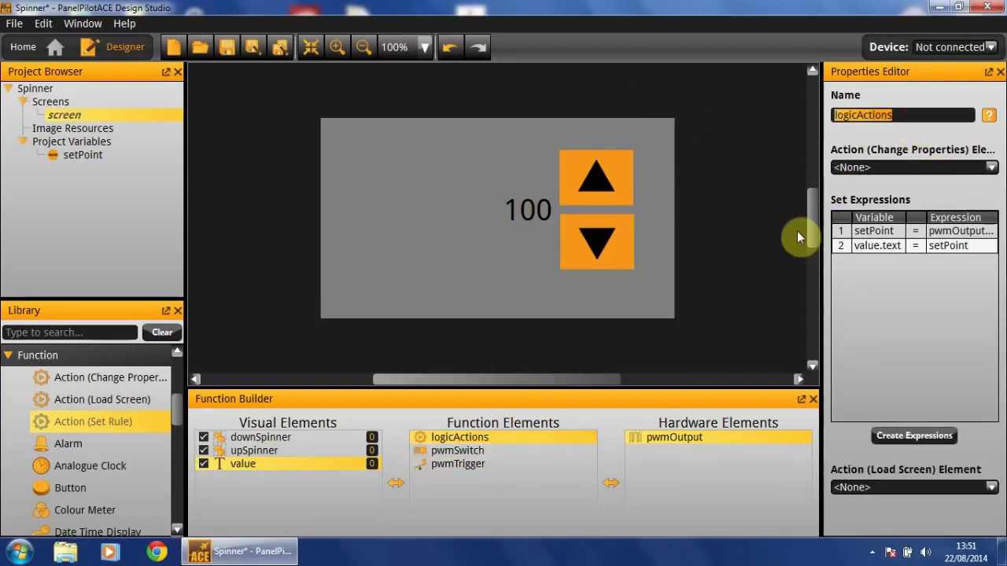
text(pwmAction)
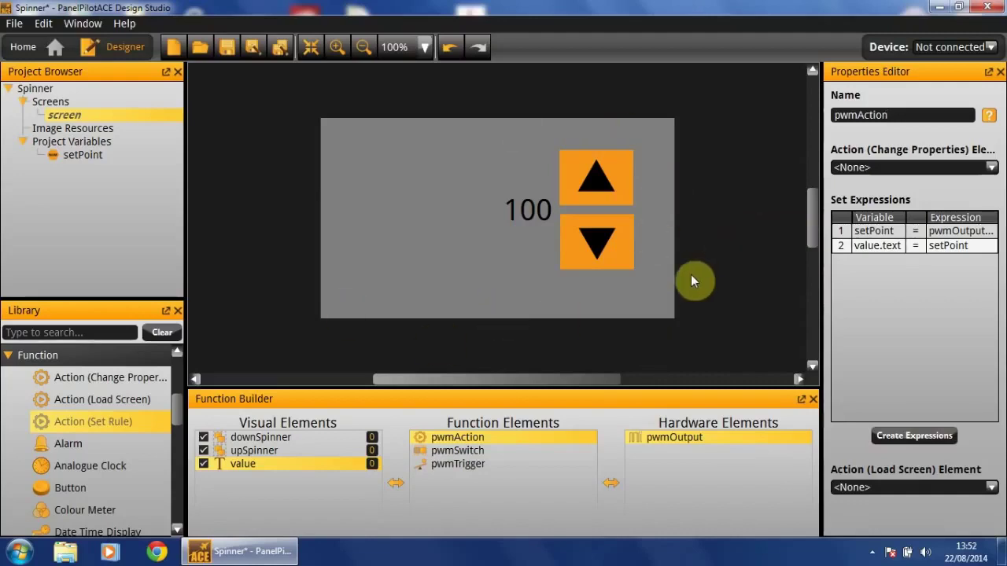
- Run the project in the emulator and test the up and down spinner buttons against the displayed value and PWM channel 1
key(F5)
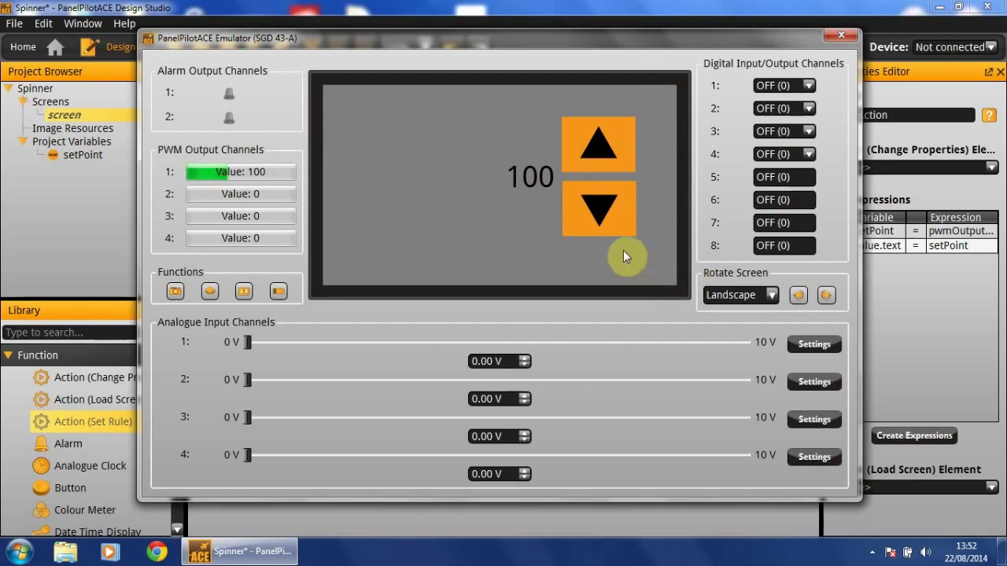
click(612, 208)
click(613, 207)
click(601, 156)
click(594, 126)
click(594, 126)
click(596, 130)
click(597, 137)
click(627, 226)
click(628, 226)
click(605, 139)
click(603, 203)
click(604, 205)
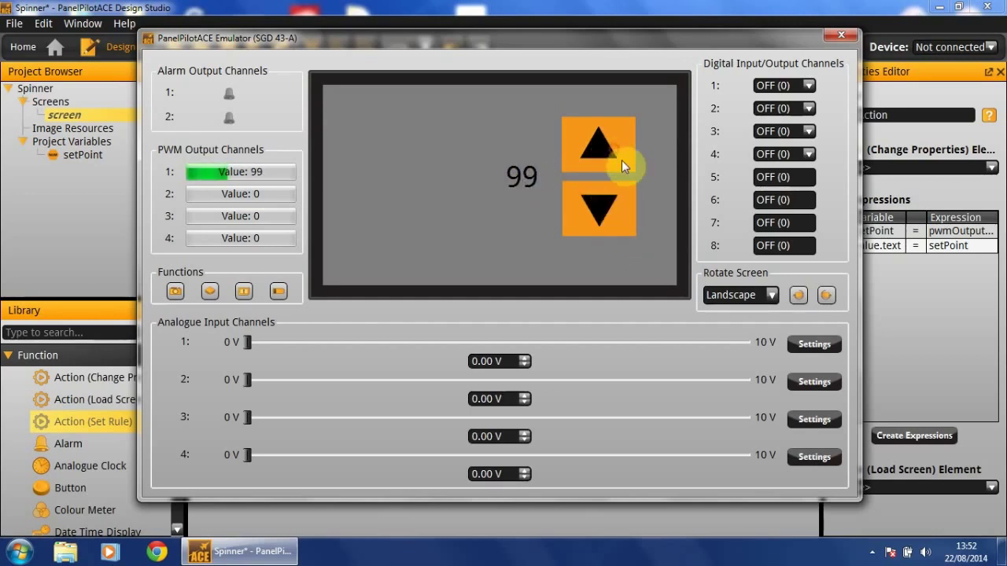